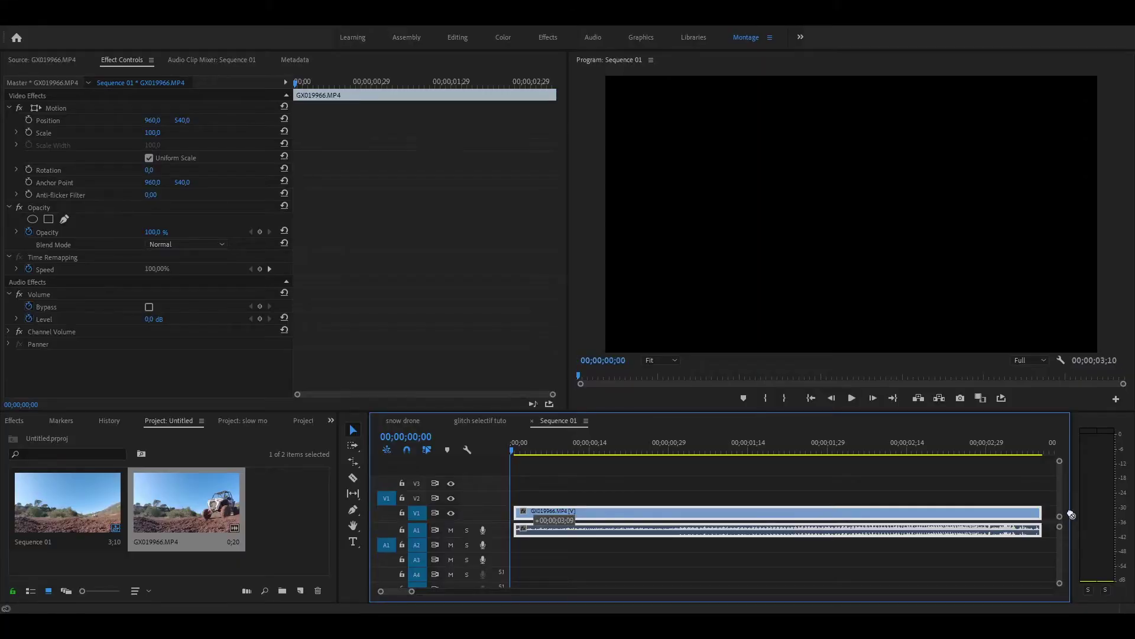
# Select the GX019966.MP4 clip on V1/A1 in Sequence 01.
pyautogui.click(535, 518)
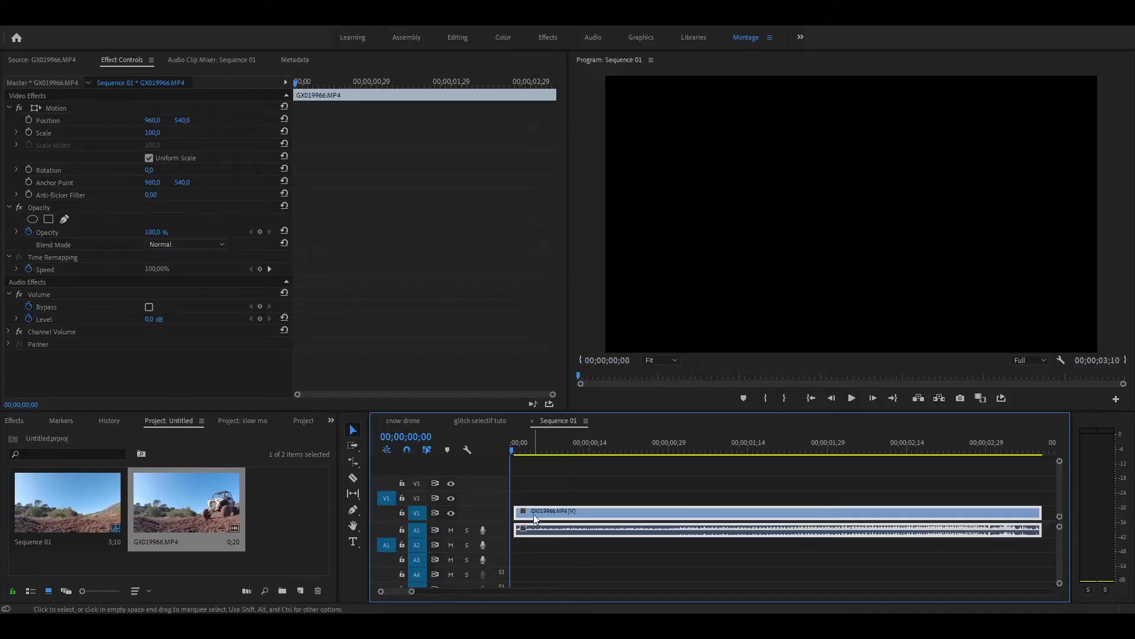
# Trim the clip's start and end to the playhead and slide it to 00;00.
pyautogui.moveTo(519, 449); pyautogui.dragTo(628, 451)
pyautogui.moveTo(517, 510); pyautogui.dragTo(628, 509)
pyautogui.moveTo(763, 449)
pyautogui.mouseDown()
pyautogui.moveTo(900, 449)
pyautogui.moveTo(976, 428)
pyautogui.mouseUp()
pyautogui.press('w')
pyautogui.moveTo(790, 524); pyautogui.dragTo(672, 524)
pyautogui.click(695, 491)
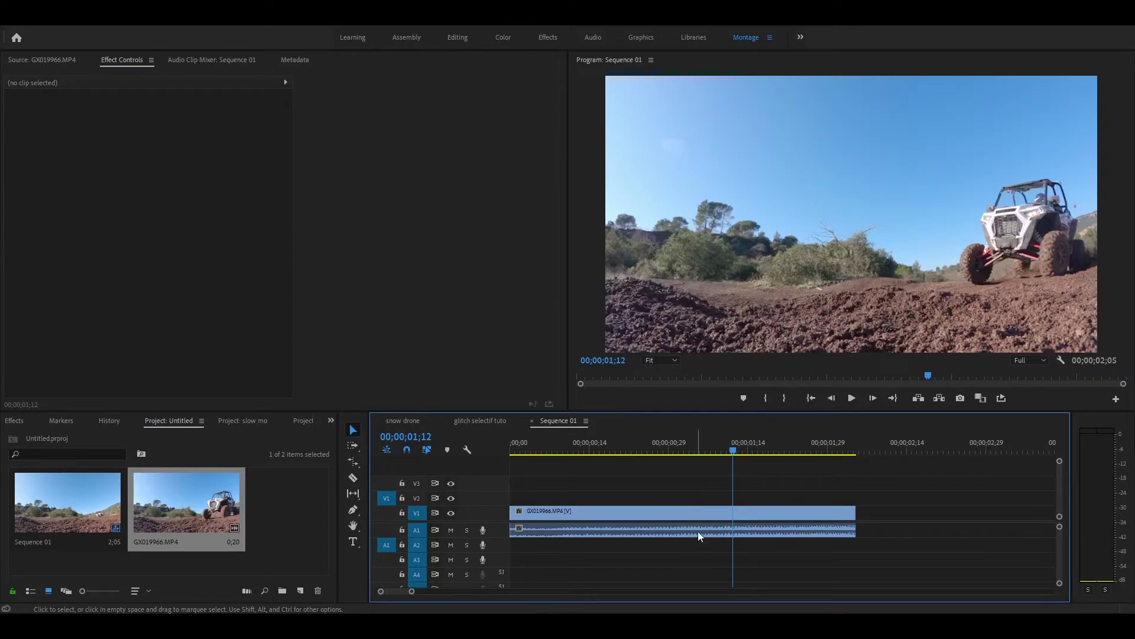
# Unlink the clip's video from its audio and park the playhead near 01;08.
pyautogui.click(706, 514)
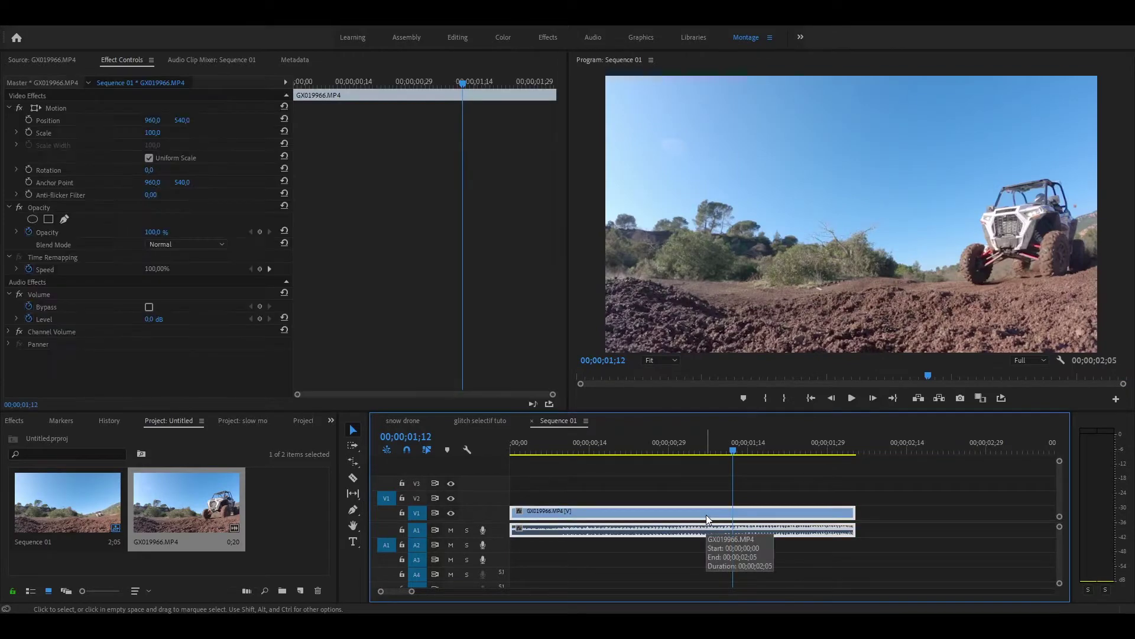
pyautogui.rightClick(686, 518)
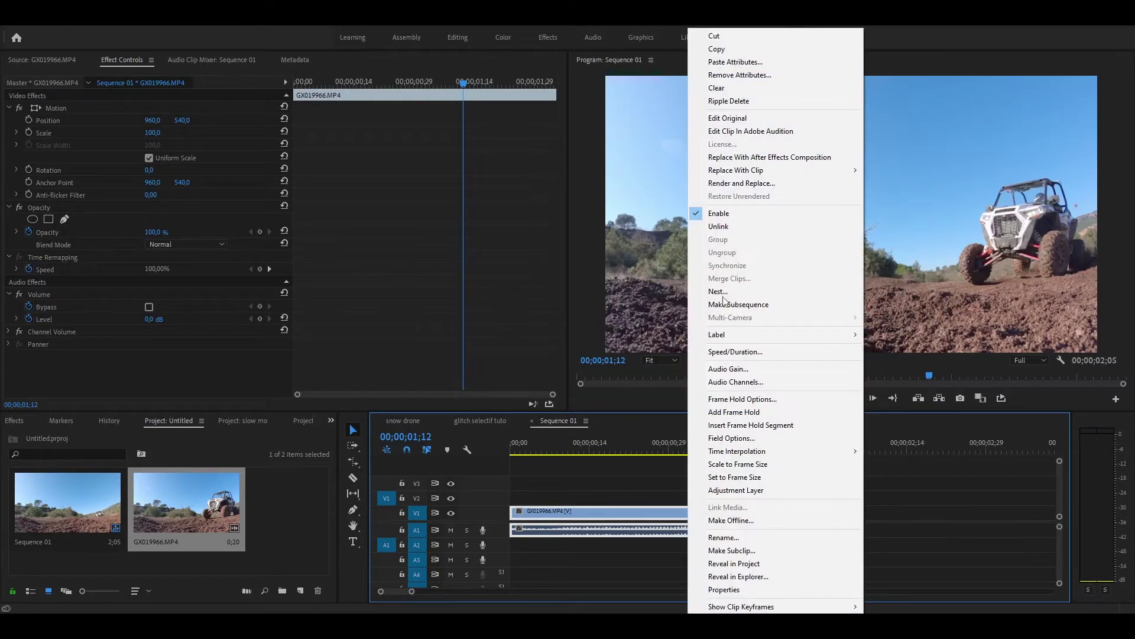
pyautogui.click(712, 227)
pyautogui.click(728, 444)
pyautogui.moveTo(727, 449); pyautogui.dragTo(706, 453)
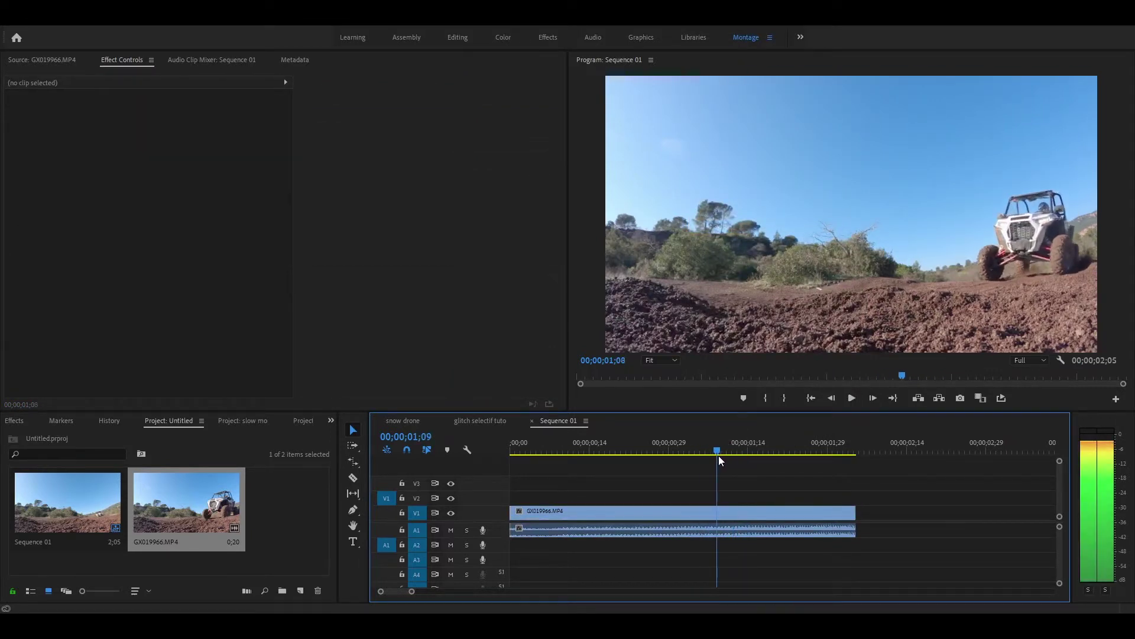
pyautogui.press('c')
pyautogui.moveTo(706, 452); pyautogui.dragTo(754, 460)
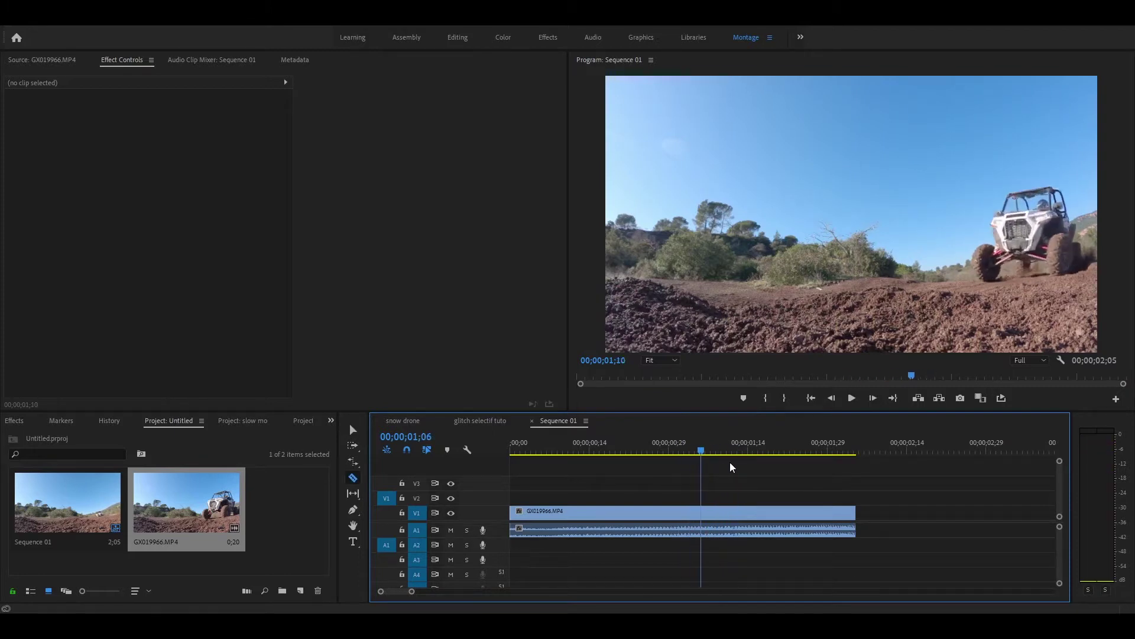
pyautogui.click(751, 515)
pyautogui.press('v')
pyautogui.press('space')
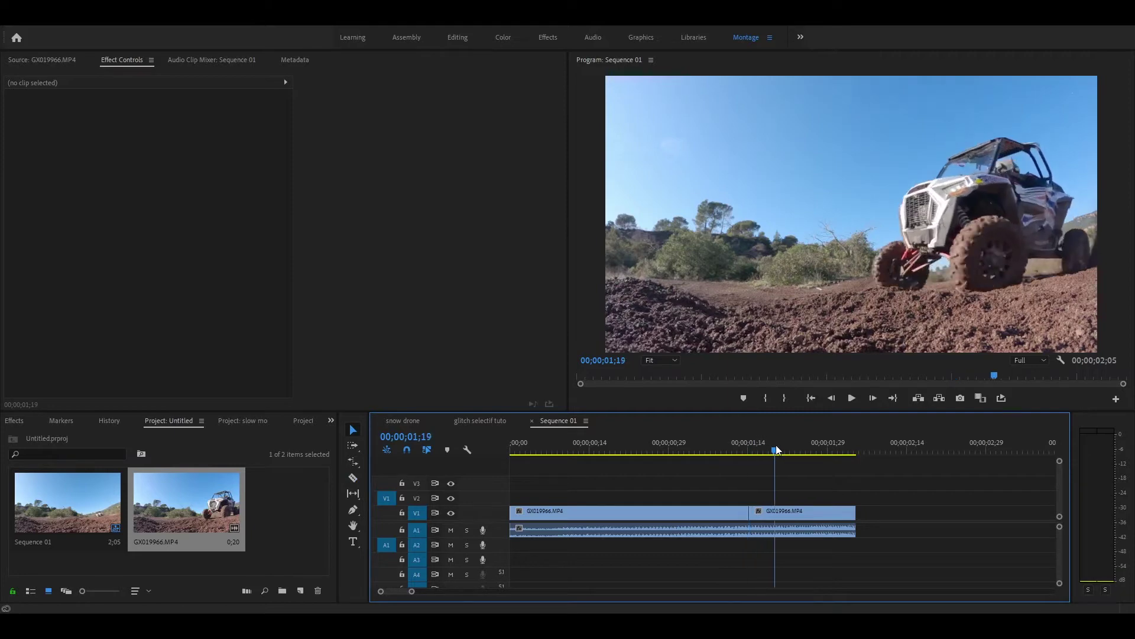
pyautogui.rightClick(815, 512)
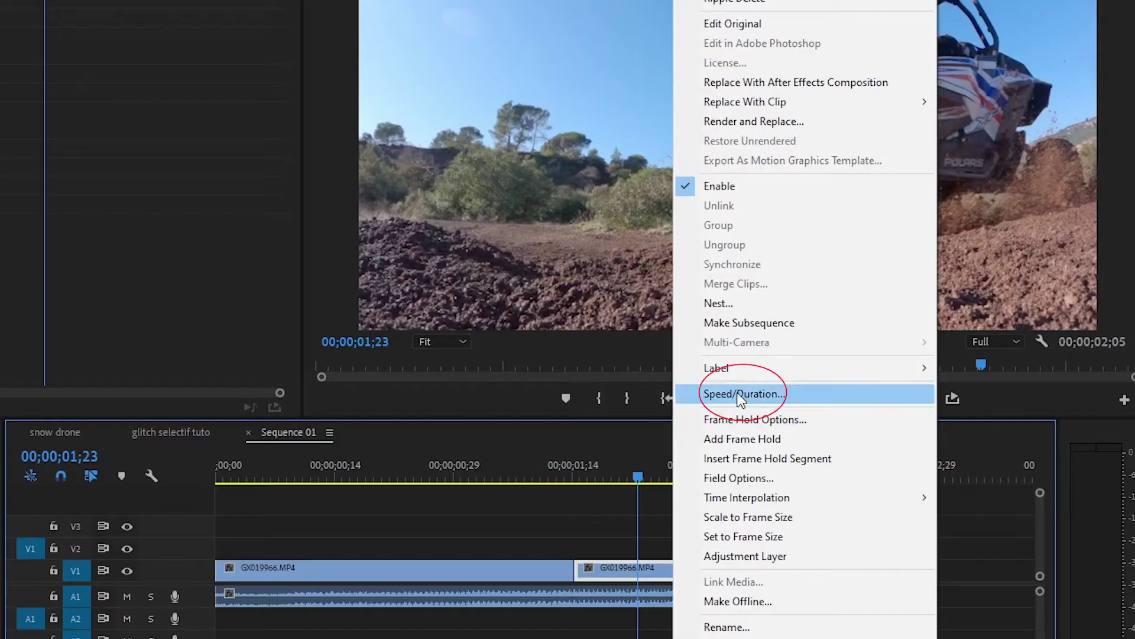
pyautogui.click(723, 397)
pyautogui.write('50')
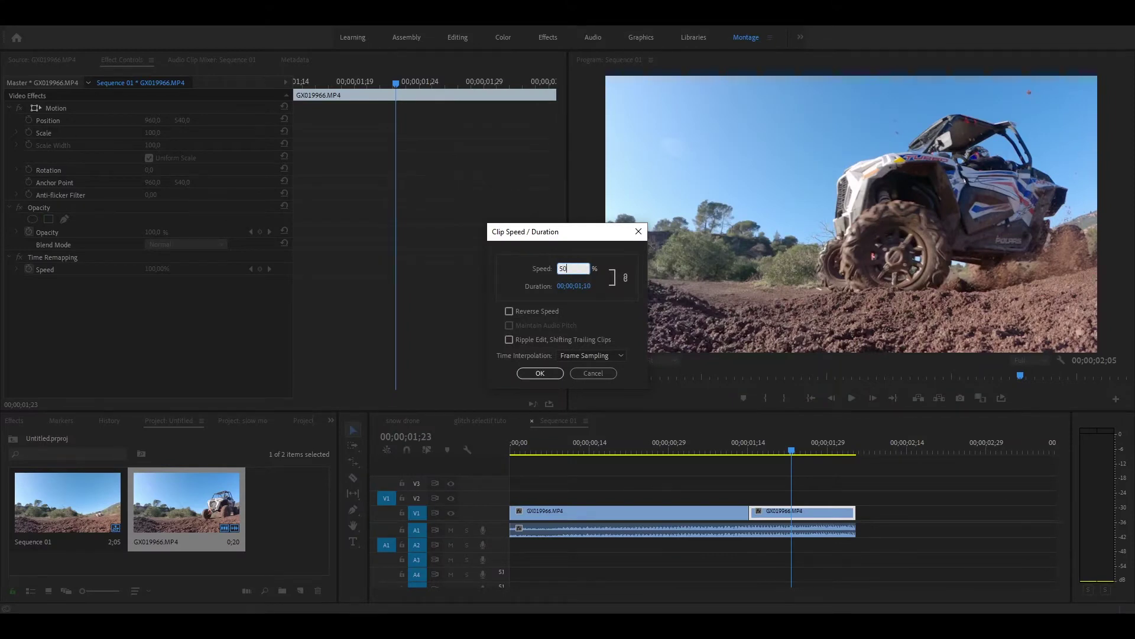
pyautogui.click(540, 372)
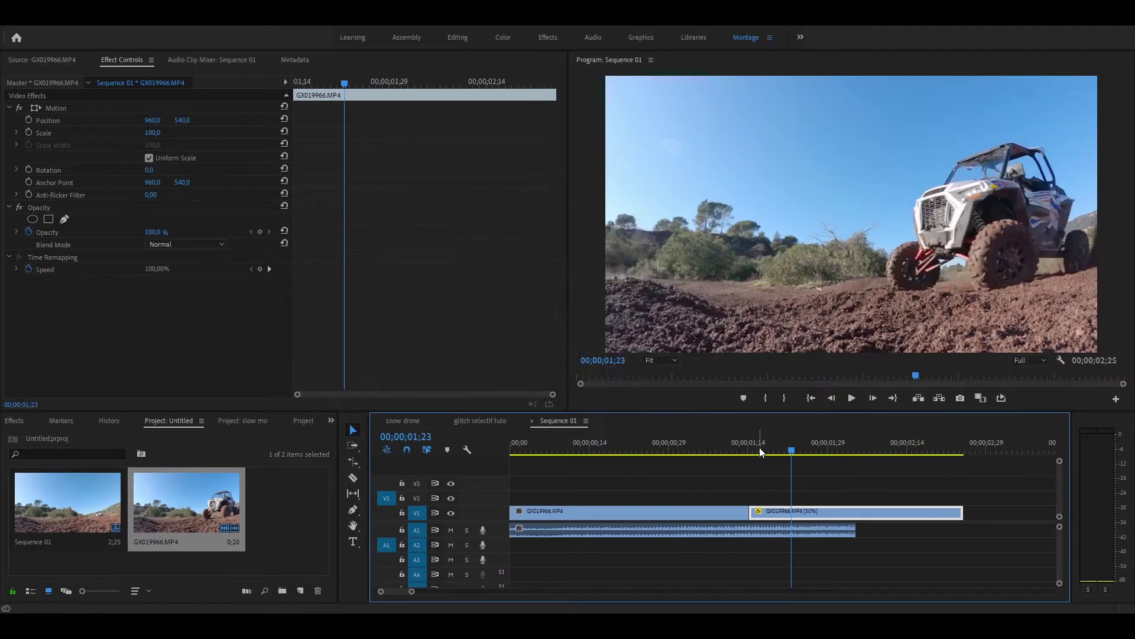
pyautogui.moveTo(676, 451)
pyautogui.mouseDown()
pyautogui.moveTo(762, 443)
pyautogui.moveTo(708, 453)
pyautogui.moveTo(763, 450)
pyautogui.moveTo(746, 448)
pyautogui.mouseUp()
pyautogui.hotkey('ctrl', 'z')
pyautogui.hotkey('ctrl', 'z')
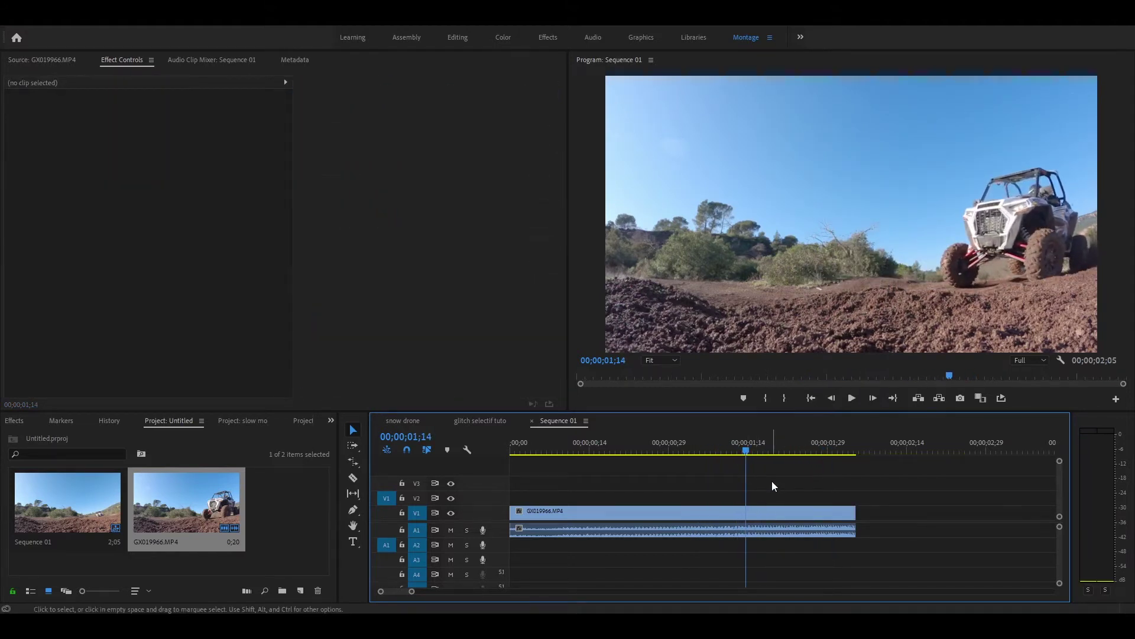
pyautogui.click(751, 511)
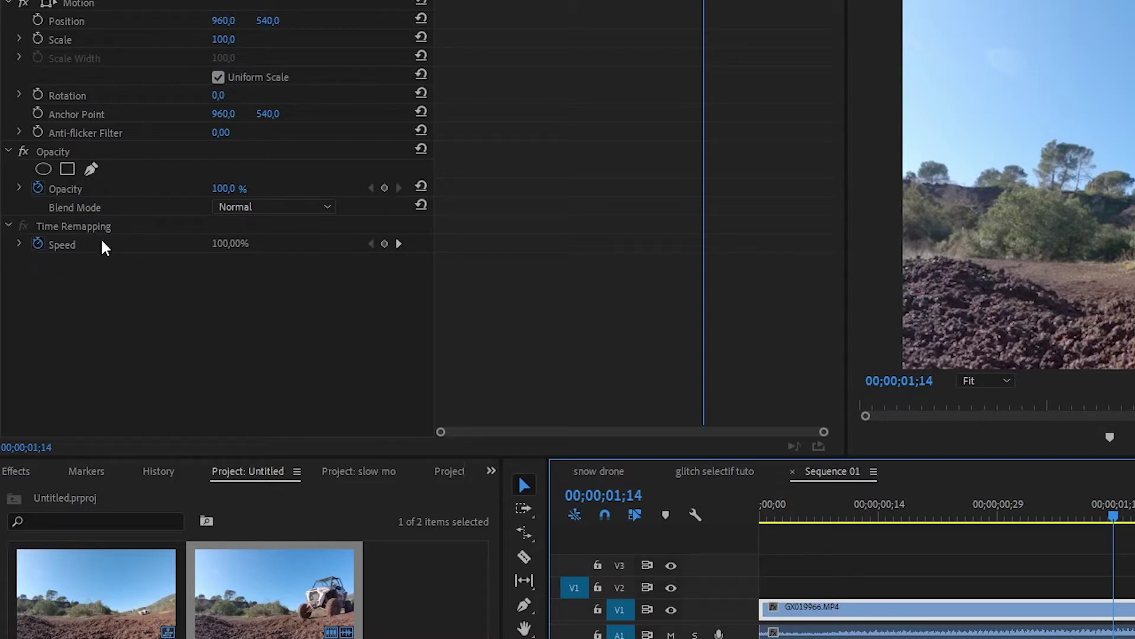
# Add a Time Remapping speed keyframe at 00;00;01;14 with the velocity graph expanded.
pyautogui.click(19, 243)
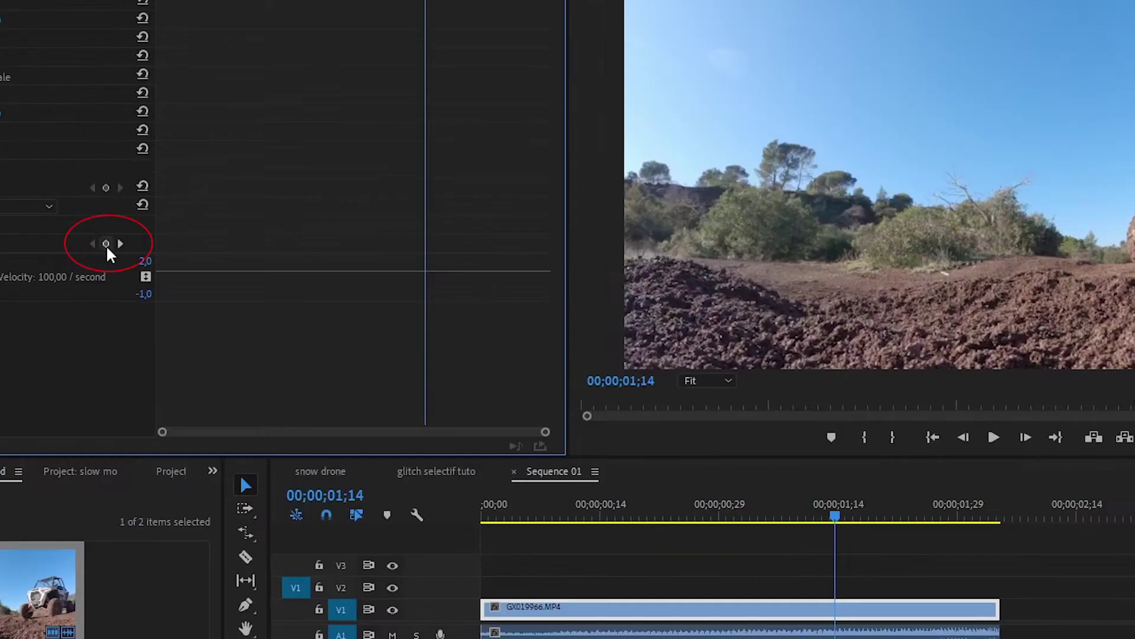
pyautogui.click(260, 269)
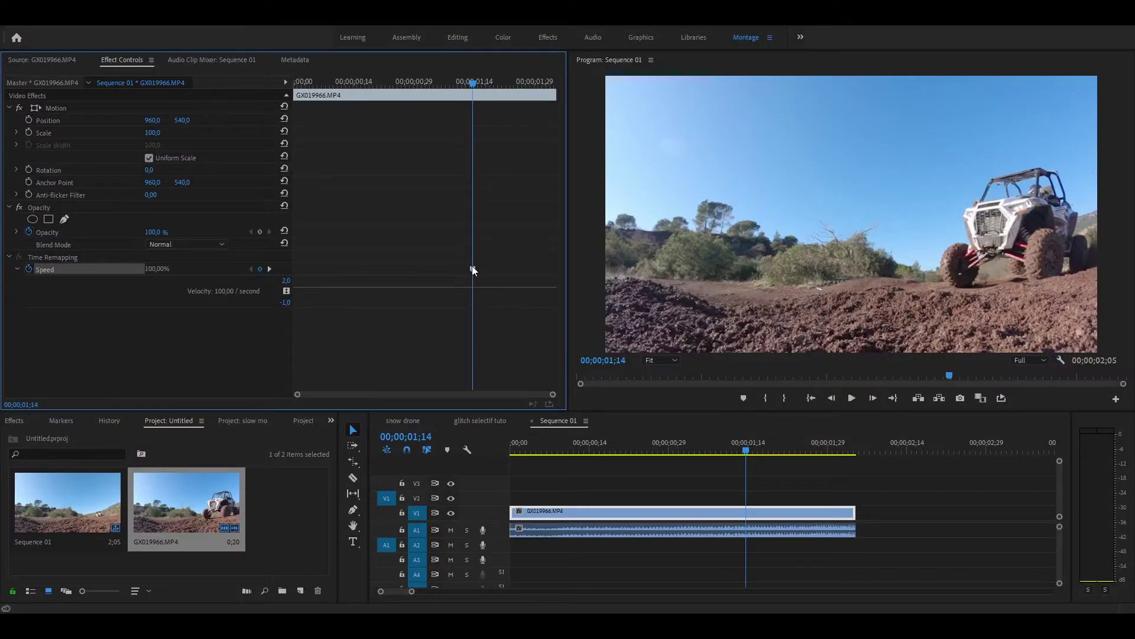
# Split the speed keyframe into a ramp and drop the speed after it to about 30%.
pyautogui.moveTo(472, 271)
pyautogui.mouseDown()
pyautogui.moveTo(459, 272)
pyautogui.moveTo(488, 269)
pyautogui.mouseUp()
pyautogui.moveTo(420, 87)
pyautogui.mouseDown()
pyautogui.moveTo(344, 122)
pyautogui.moveTo(512, 126)
pyautogui.mouseUp()
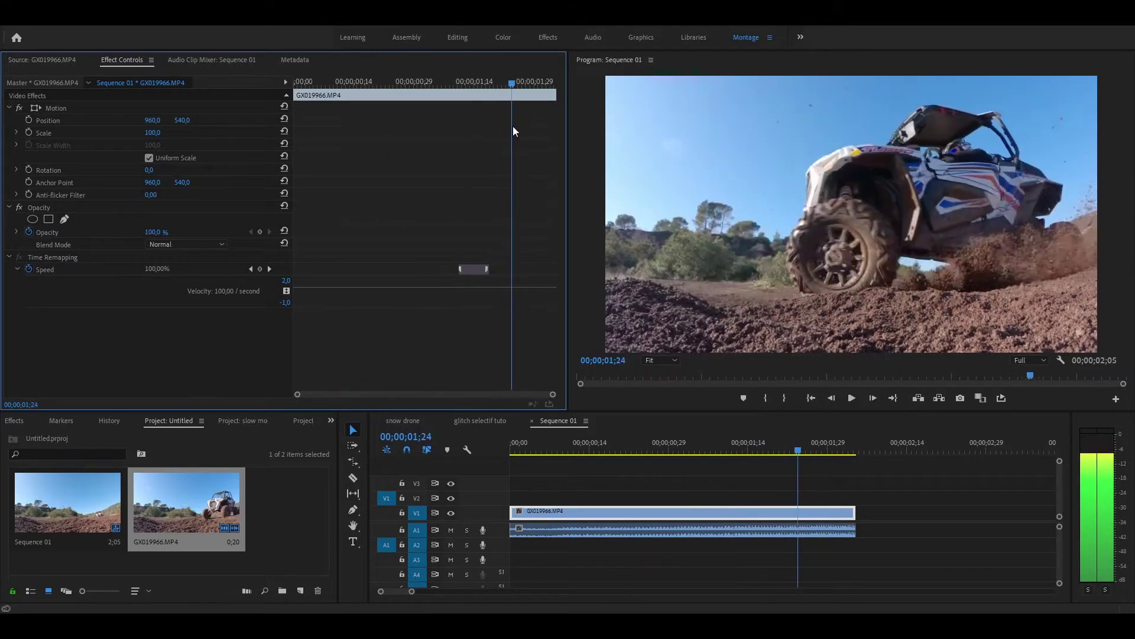
pyautogui.moveTo(513, 126); pyautogui.dragTo(504, 131)
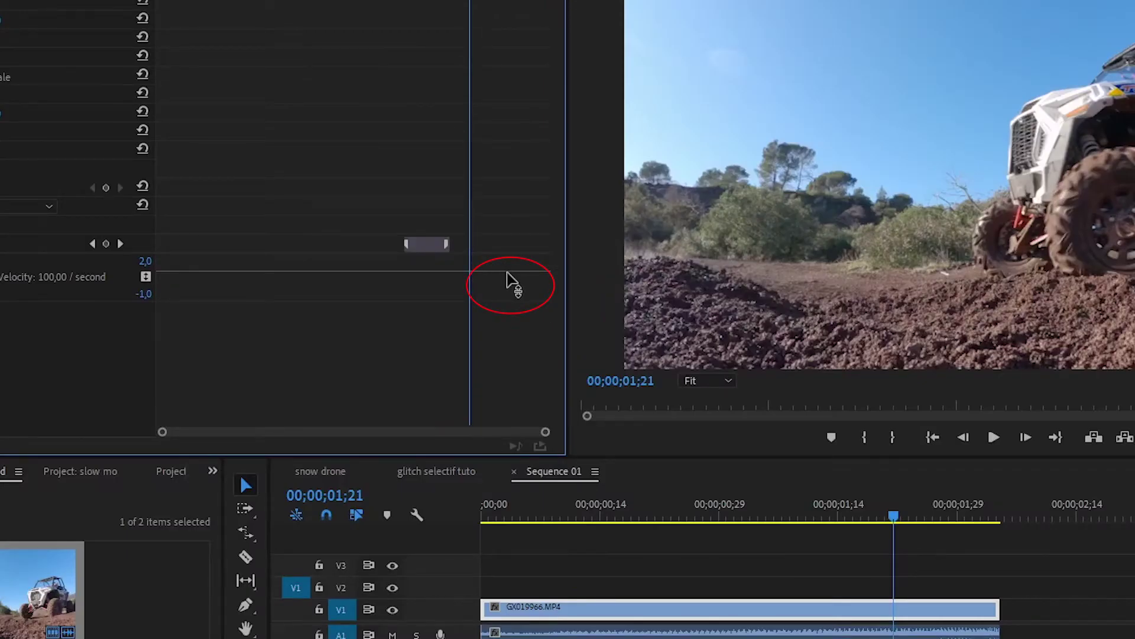
pyautogui.moveTo(507, 274); pyautogui.dragTo(521, 289)
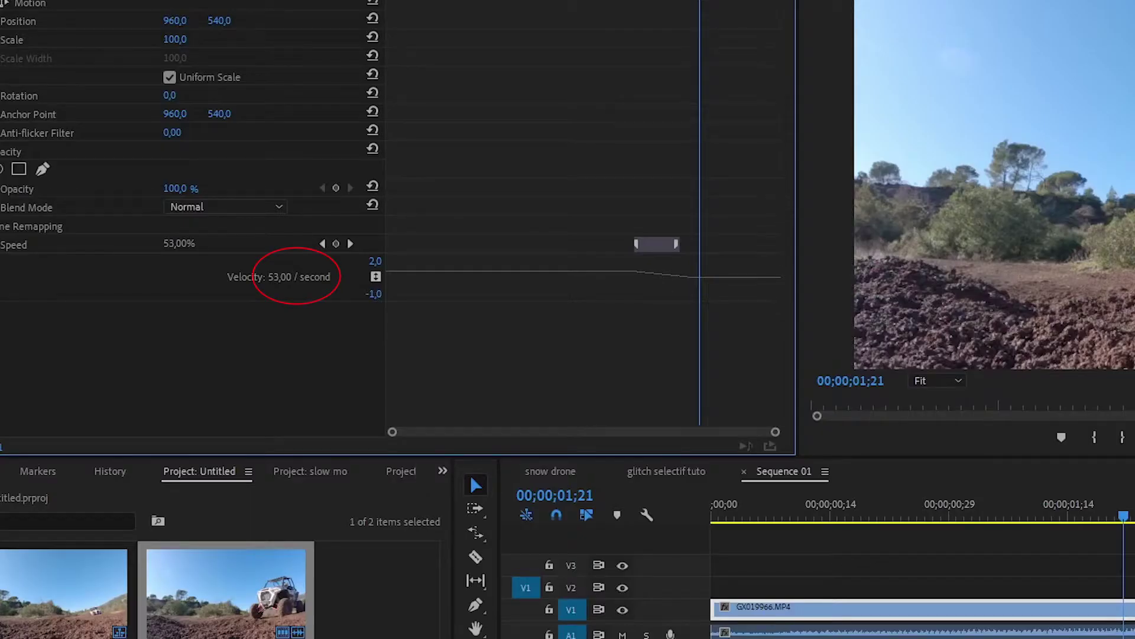
pyautogui.moveTo(739, 277); pyautogui.dragTo(739, 279)
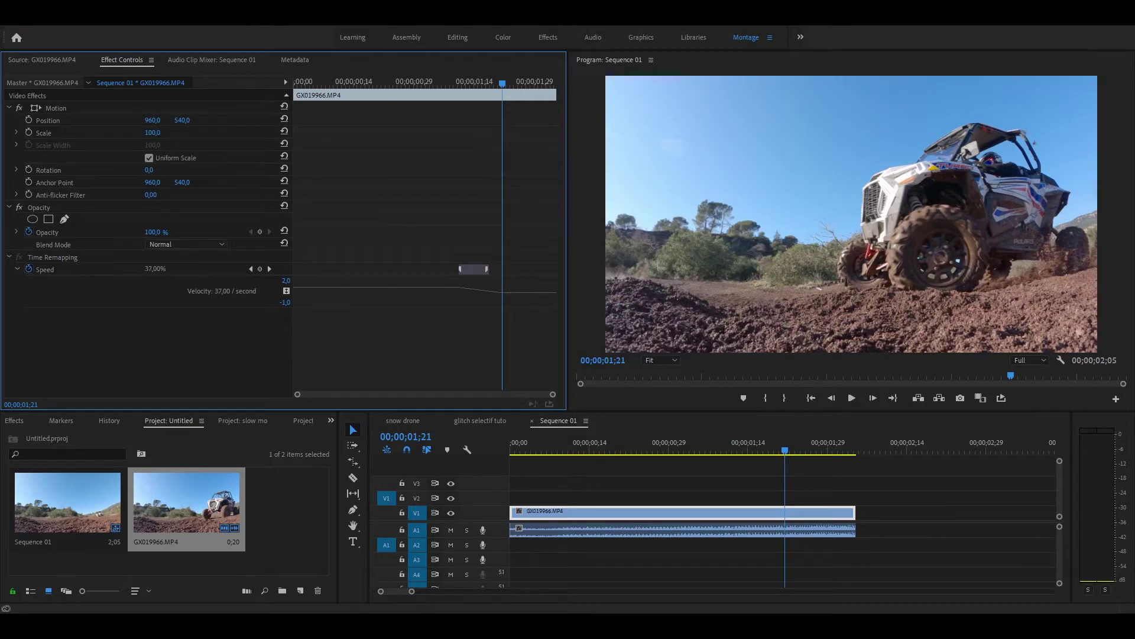
pyautogui.moveTo(533, 291); pyautogui.dragTo(532, 294)
pyautogui.moveTo(412, 591); pyautogui.dragTo(443, 603)
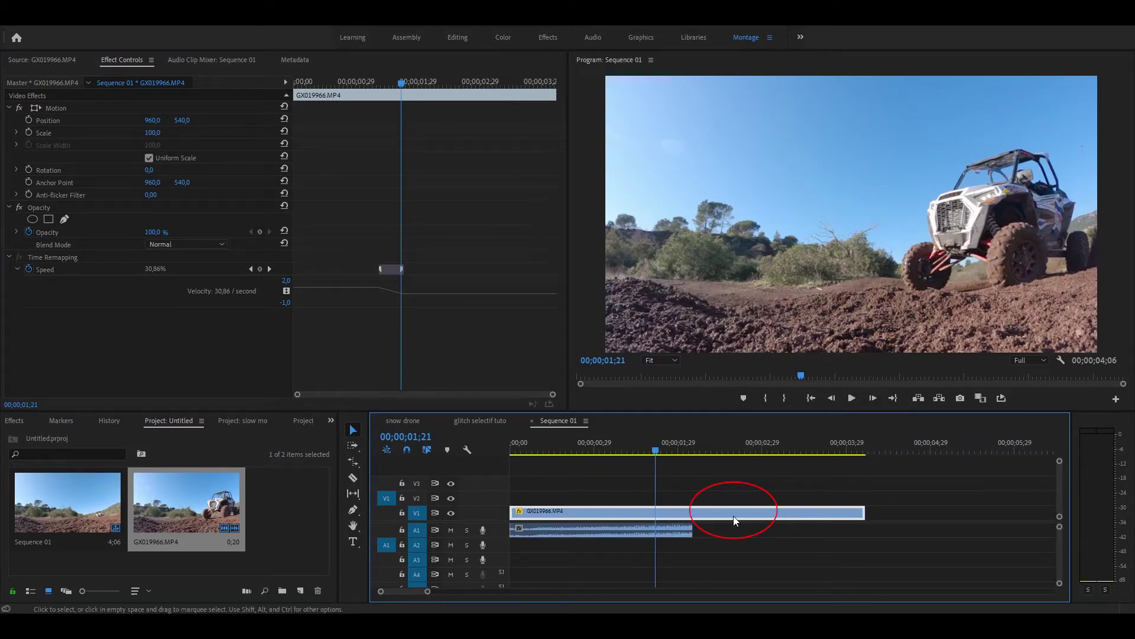
pyautogui.moveTo(401, 83); pyautogui.dragTo(308, 92)
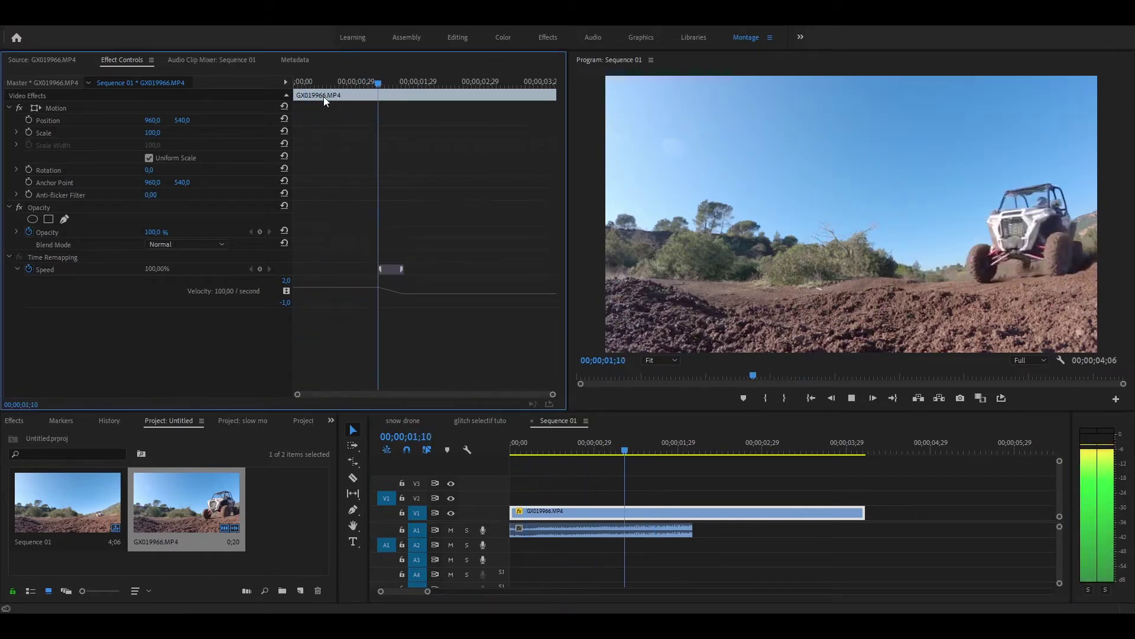
# Curve the ramp's Bezier handle so speed eases from 100% to 23% by 01;28.
pyautogui.press('space')
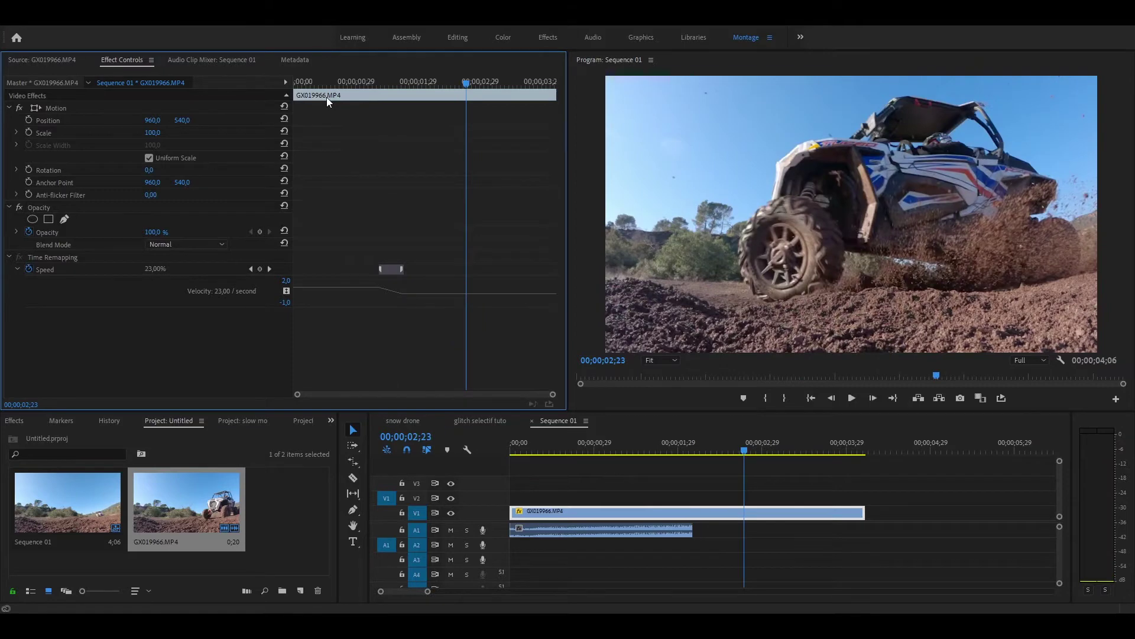
pyautogui.click(382, 82)
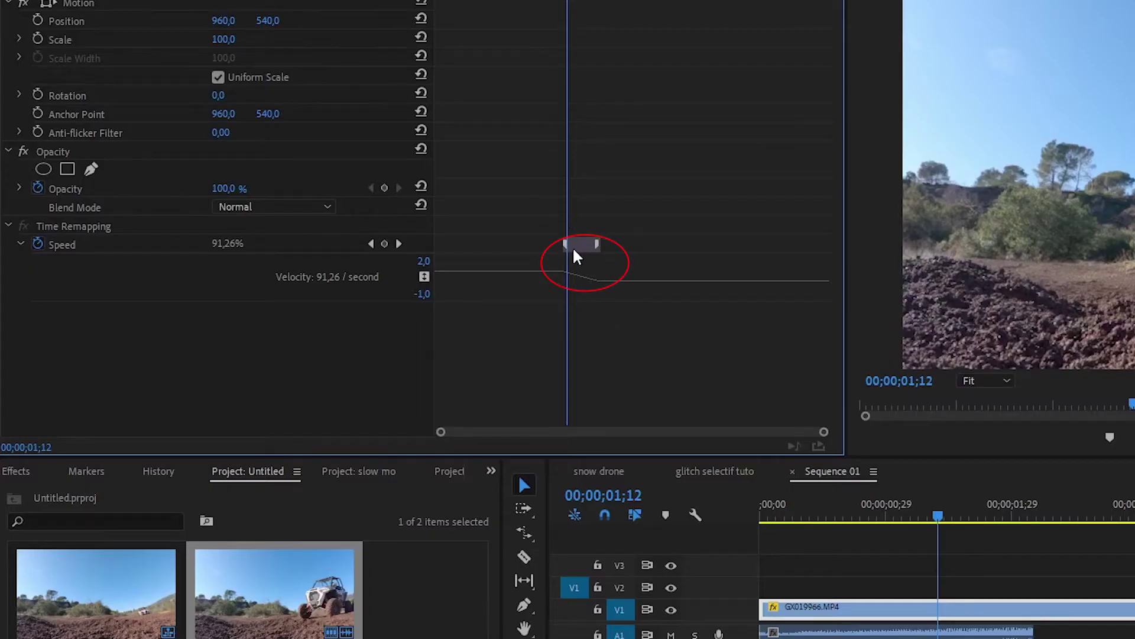
pyautogui.click(588, 264)
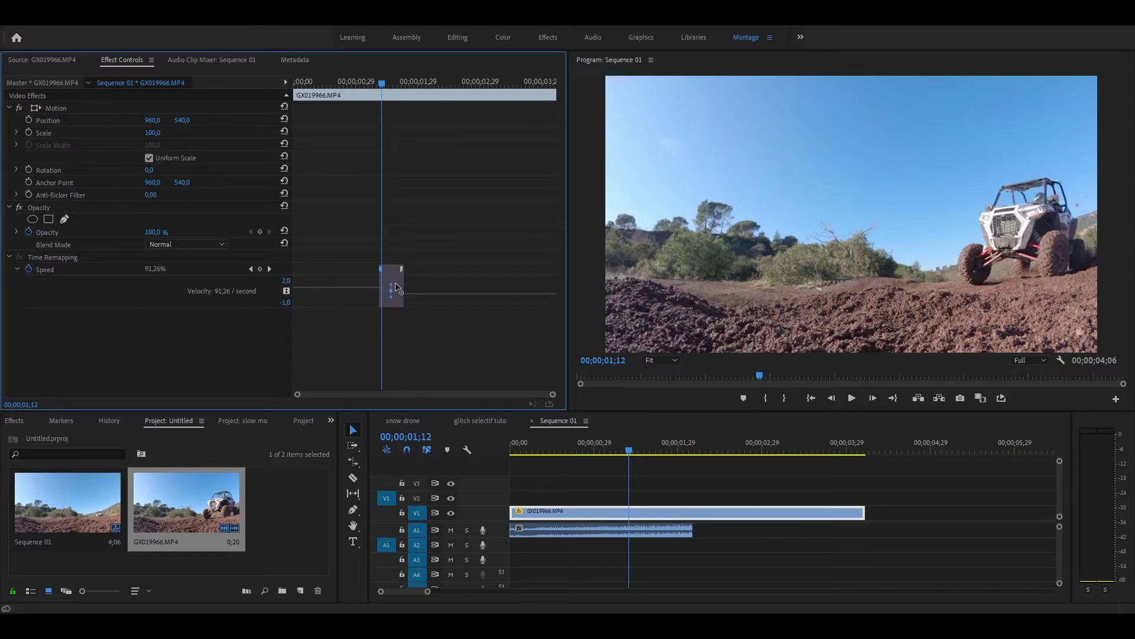
pyautogui.moveTo(389, 289); pyautogui.dragTo(341, 309)
pyautogui.moveTo(553, 394); pyautogui.dragTo(448, 394)
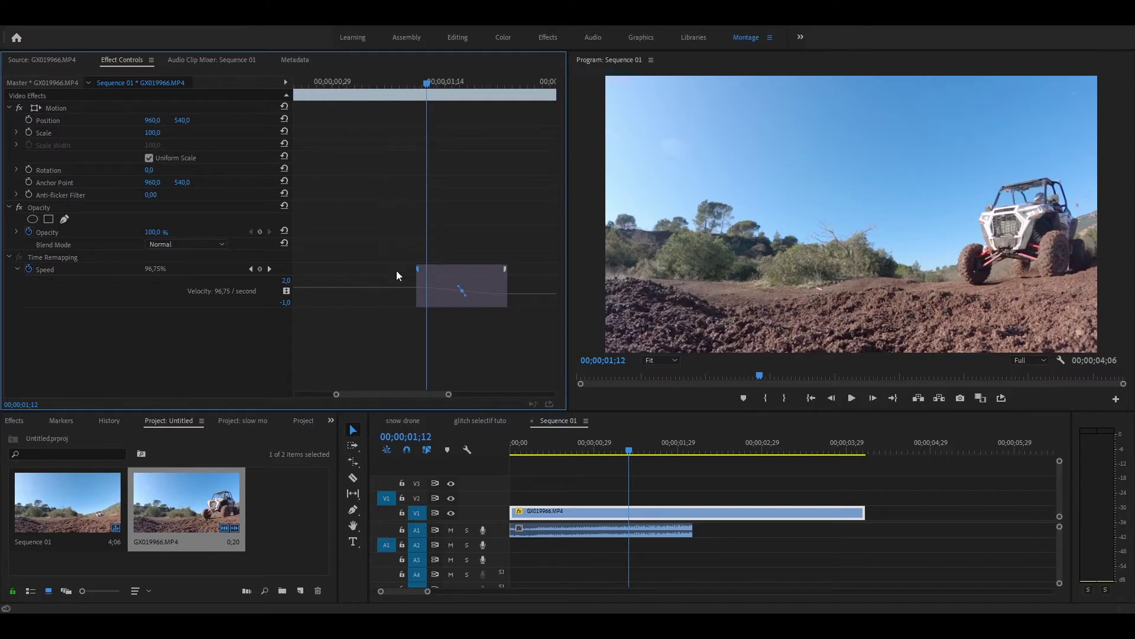
pyautogui.moveTo(364, 86); pyautogui.dragTo(555, 95)
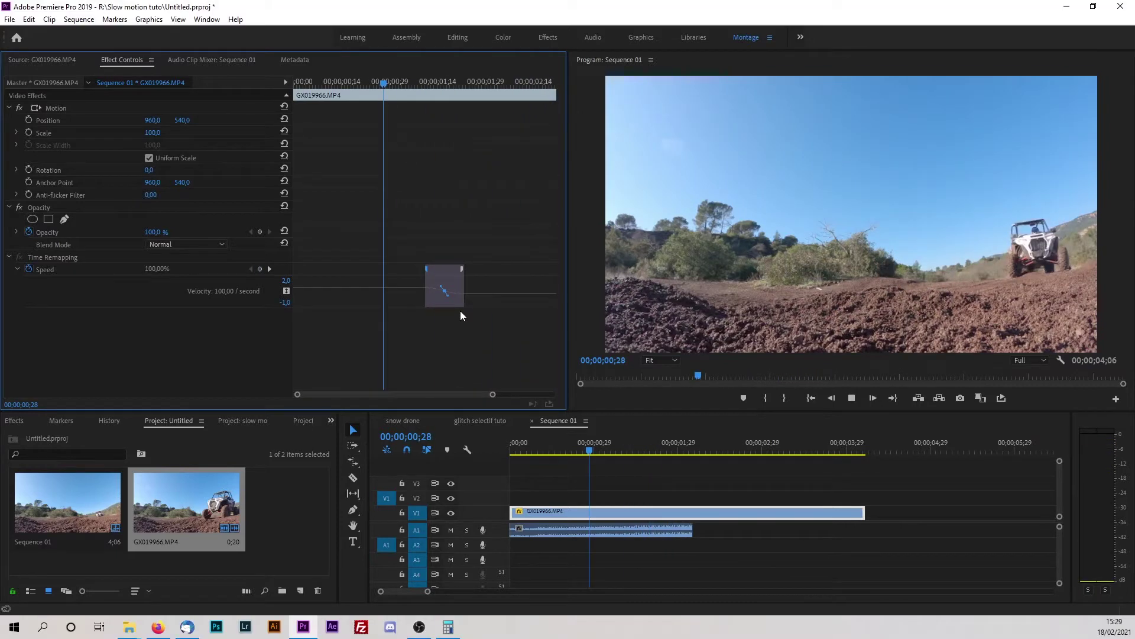
pyautogui.press('space')
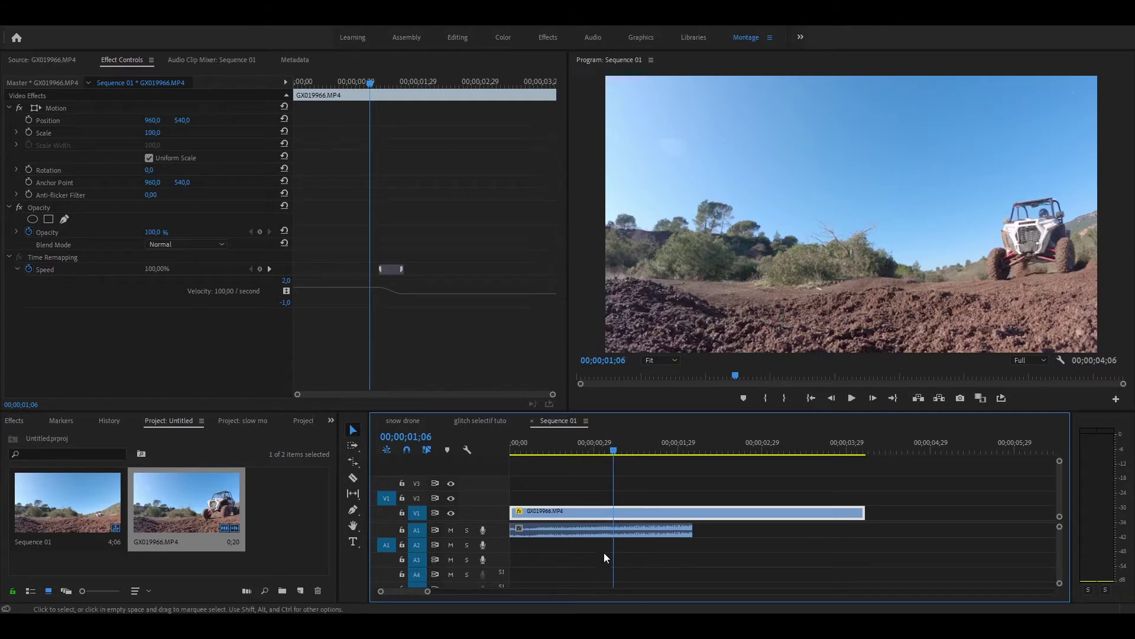
# Razor-cut the A1 audio at 00;00;01;16, where the slow motion begins.
pyautogui.click(608, 534)
pyautogui.moveTo(615, 452); pyautogui.dragTo(624, 453)
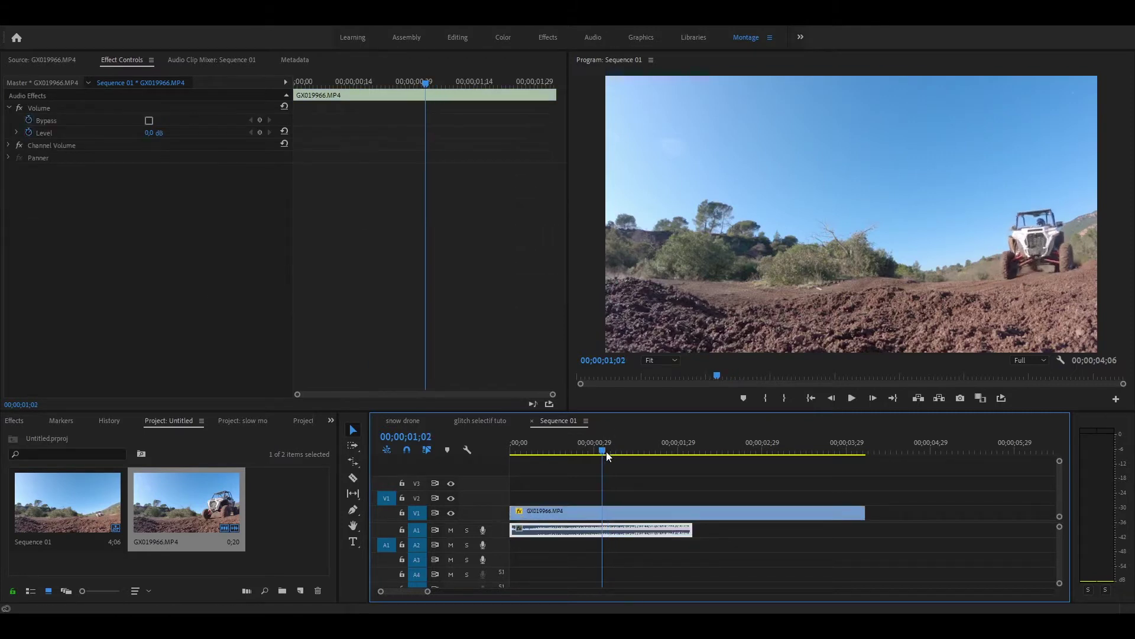
pyautogui.click(644, 516)
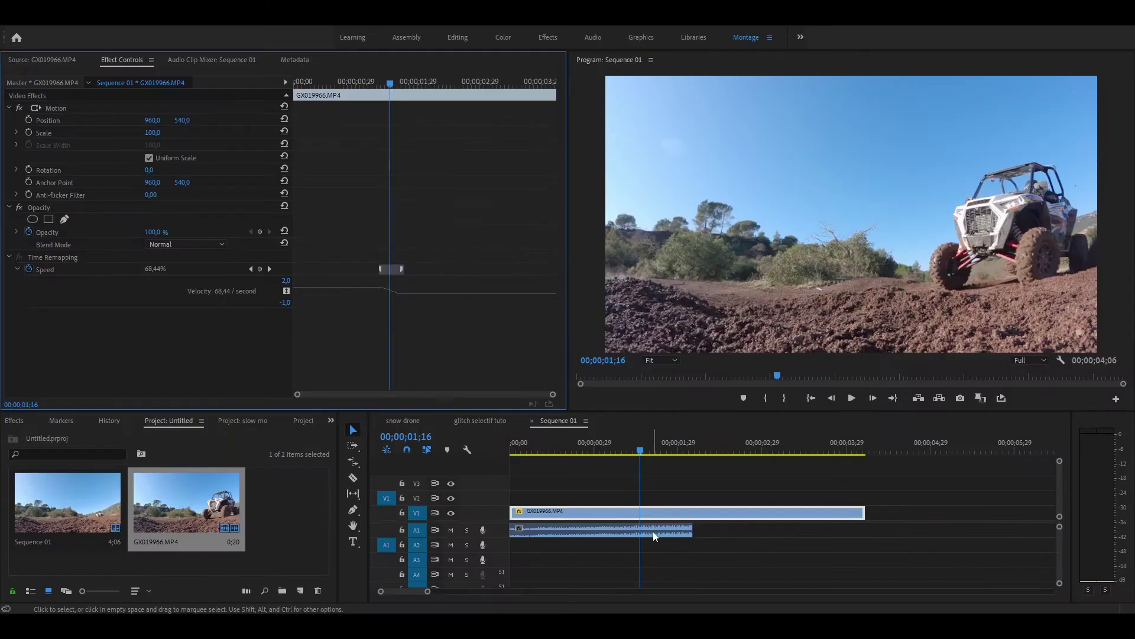
pyautogui.press('c')
pyautogui.click(643, 531)
pyautogui.press('v')
pyautogui.moveTo(396, 73); pyautogui.dragTo(417, 79)
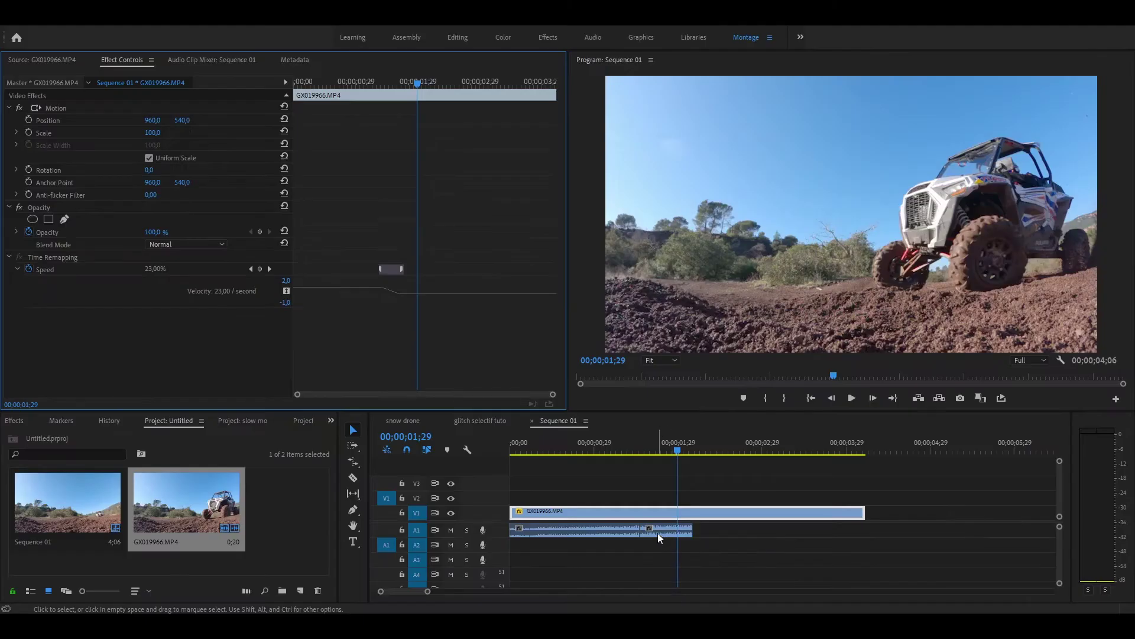
pyautogui.click(598, 531)
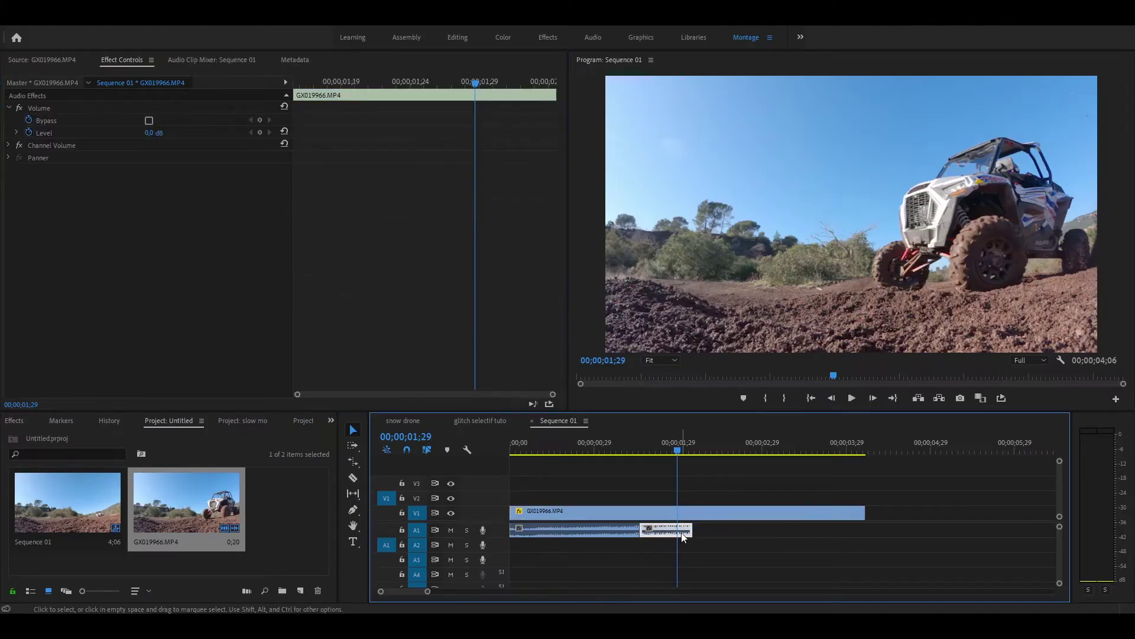
# Set the second A1 audio piece to 23% speed so it ends with the slowed video.
pyautogui.rightClick(683, 534)
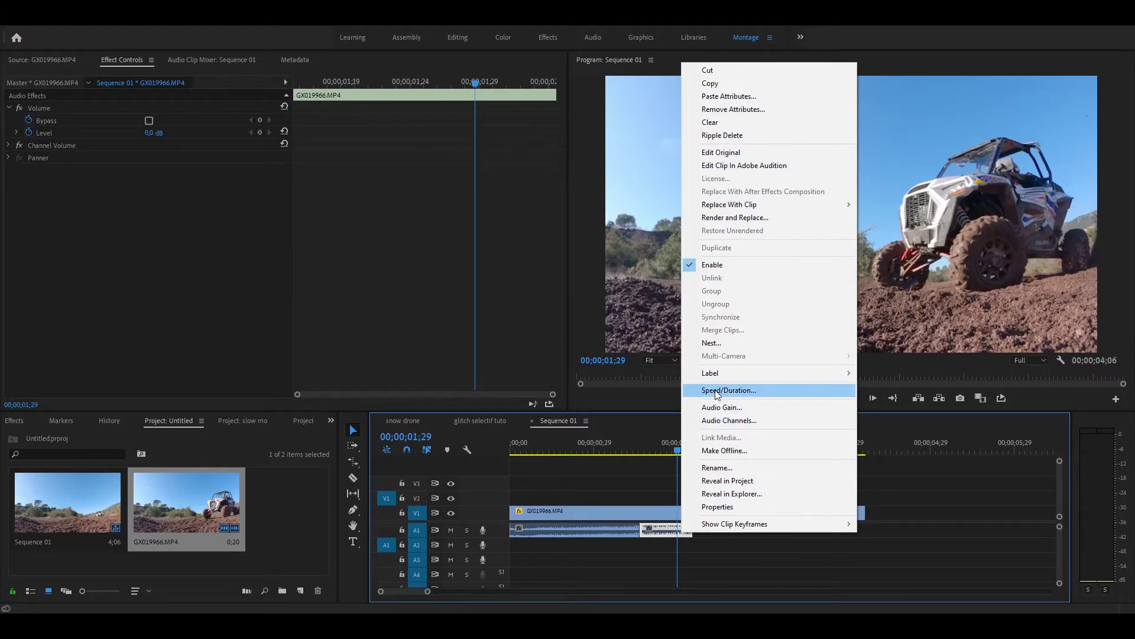
pyautogui.click(715, 390)
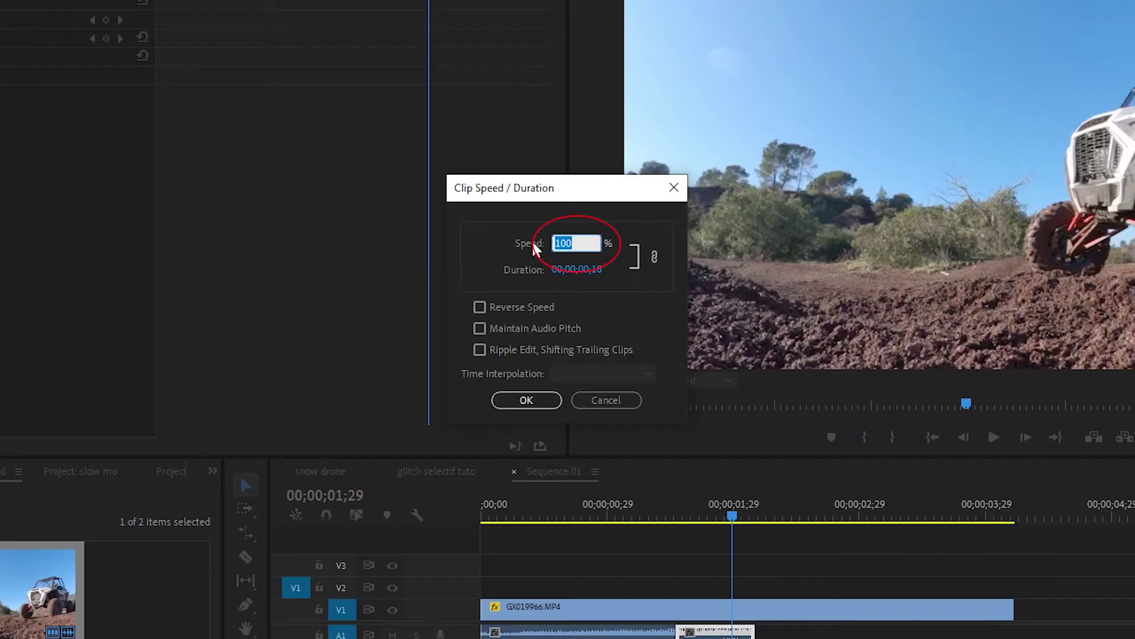
pyautogui.write('23')
pyautogui.click(541, 406)
pyautogui.moveTo(627, 445); pyautogui.dragTo(684, 449)
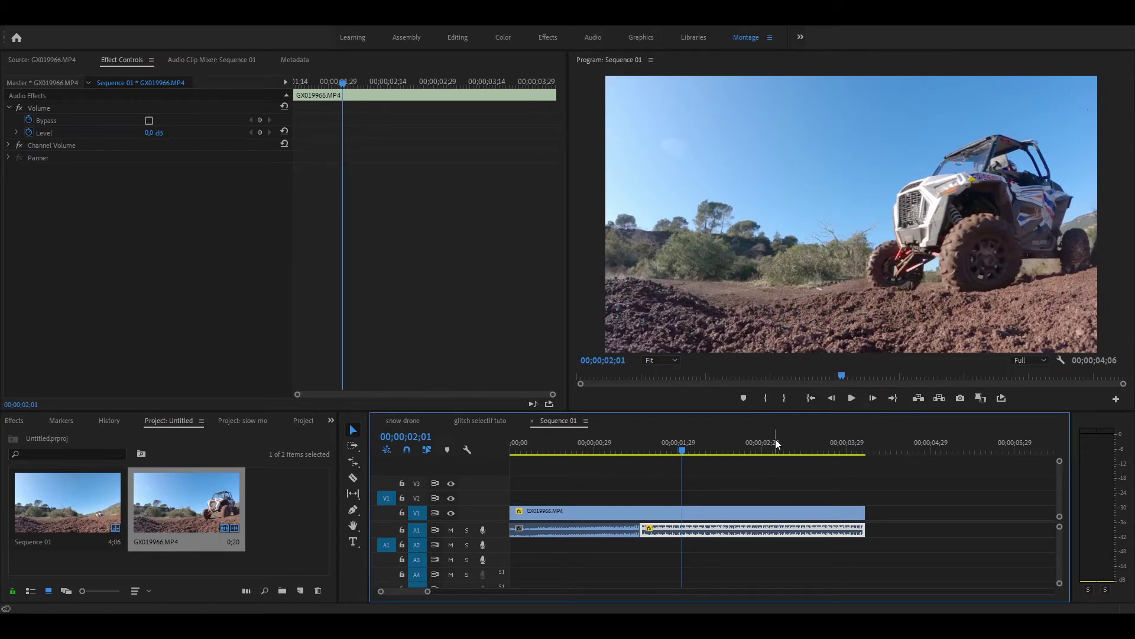
# Play back the slow-motion ramp, then select the V1 clip to show its speed curve.
pyautogui.moveTo(676, 447); pyautogui.dragTo(572, 452)
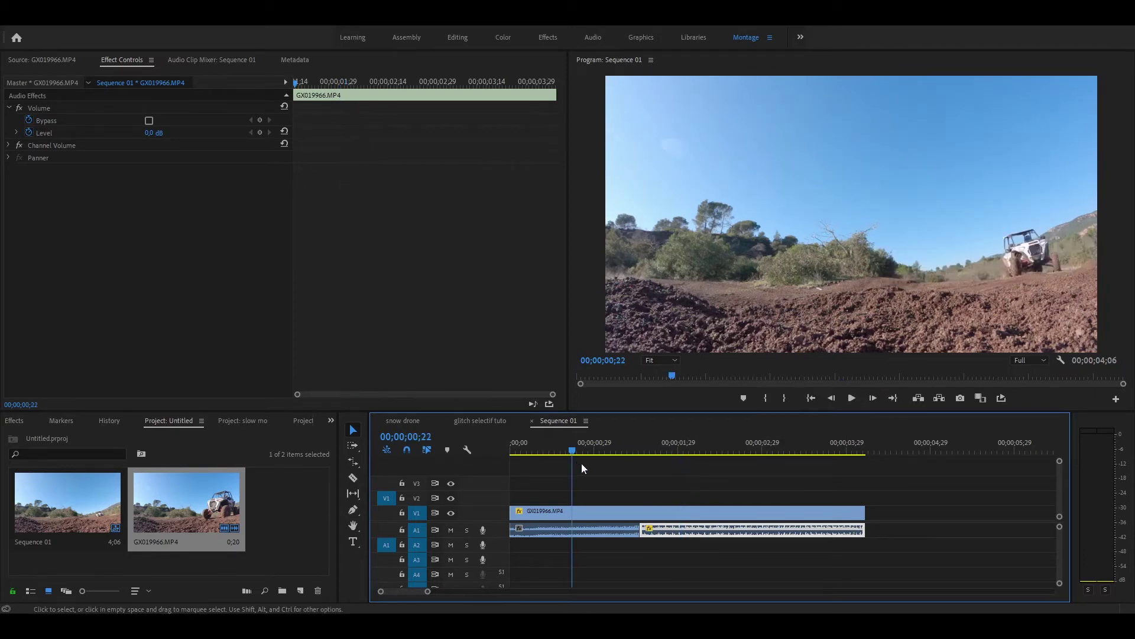
pyautogui.press('space')
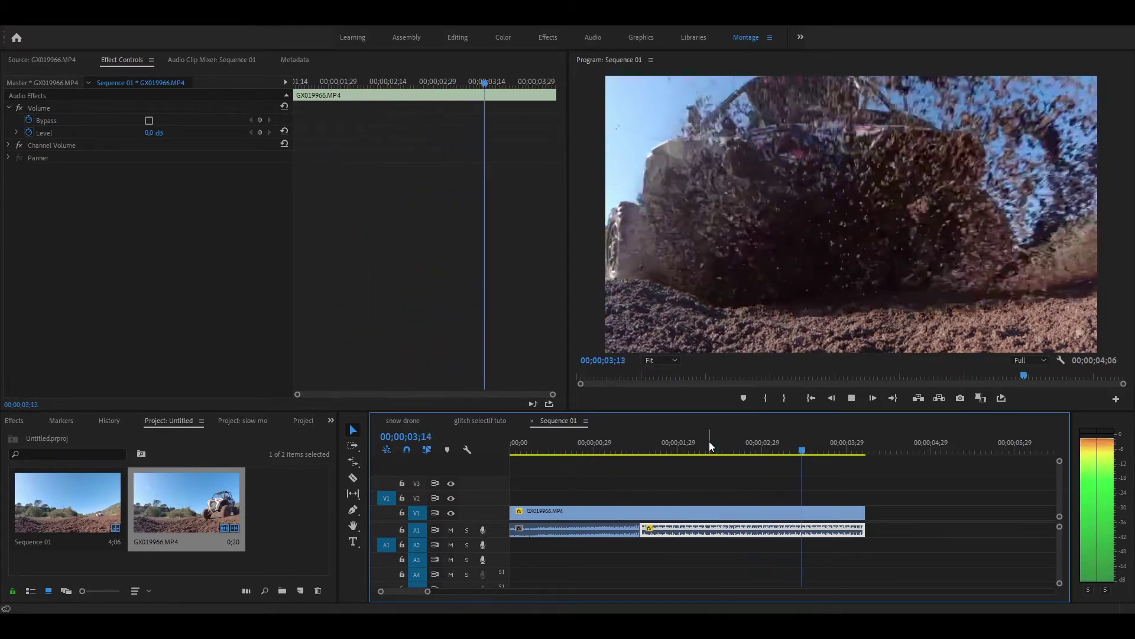
pyautogui.click(632, 446)
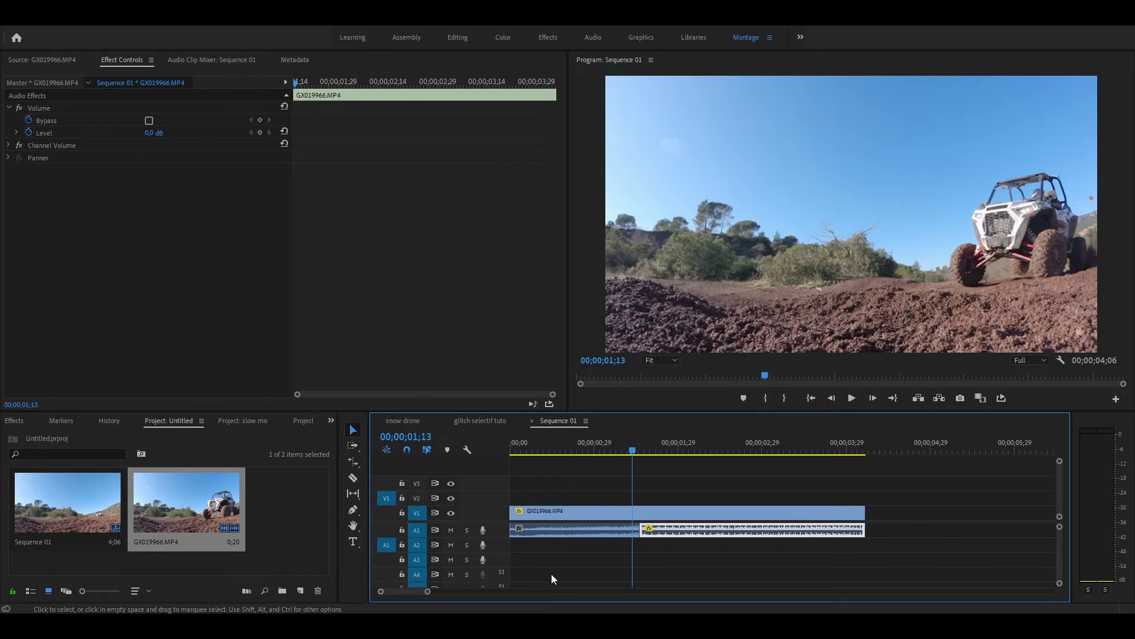
pyautogui.click(634, 512)
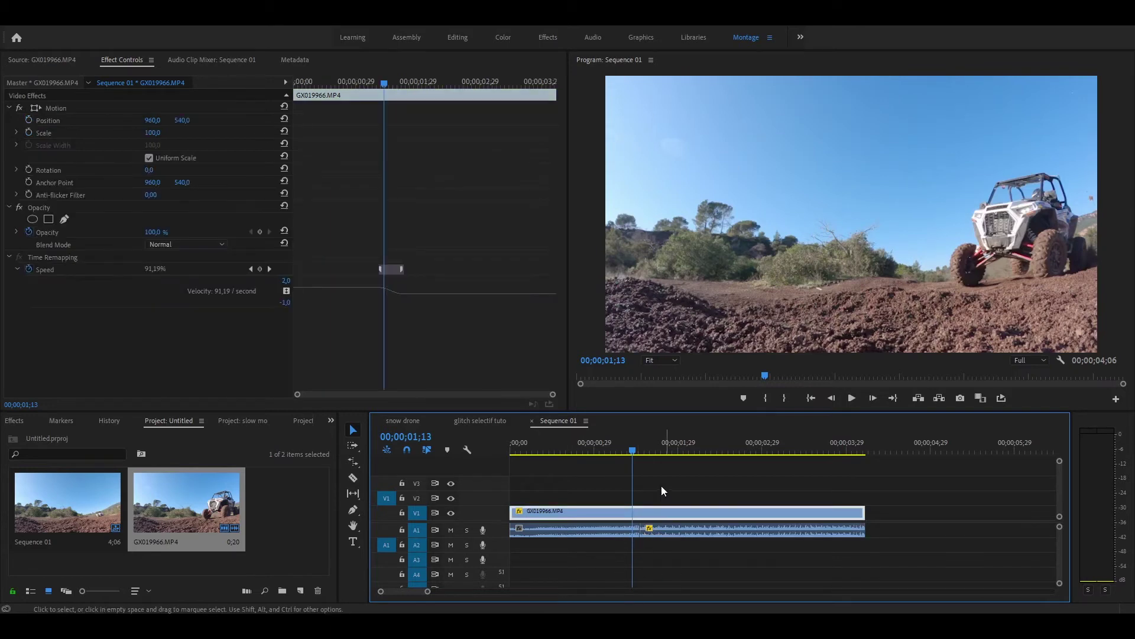
# Apply a Constant Power crossfade to the A1 audio cut and shorten it to 7 frames.
pyautogui.press('Right')
pyautogui.press('Right')
pyautogui.press('Right')
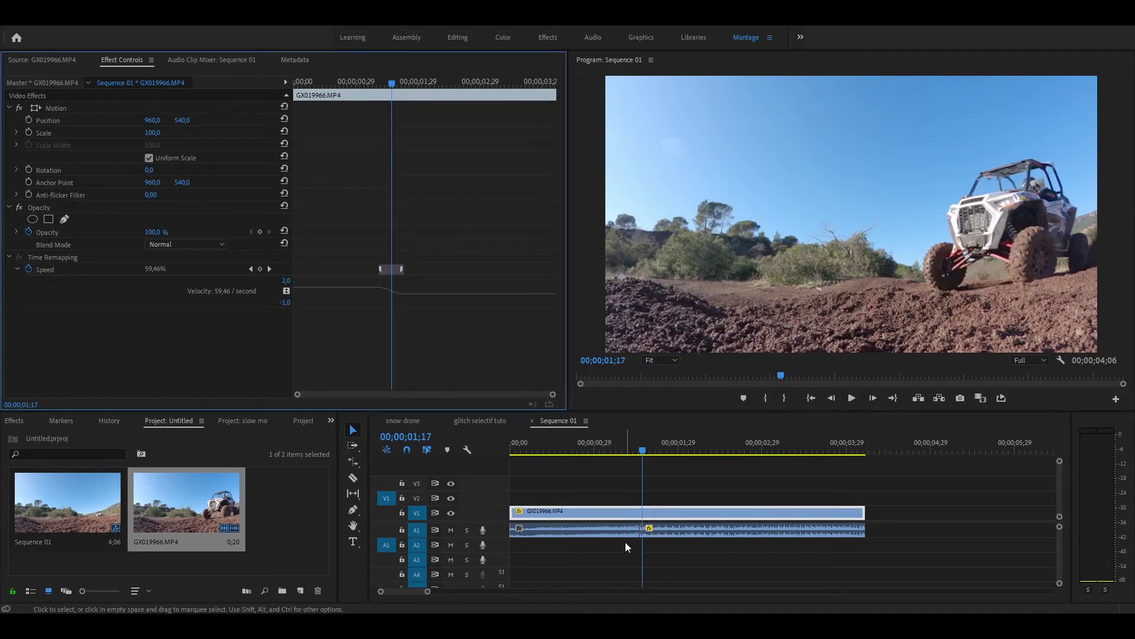
pyautogui.click(14, 422)
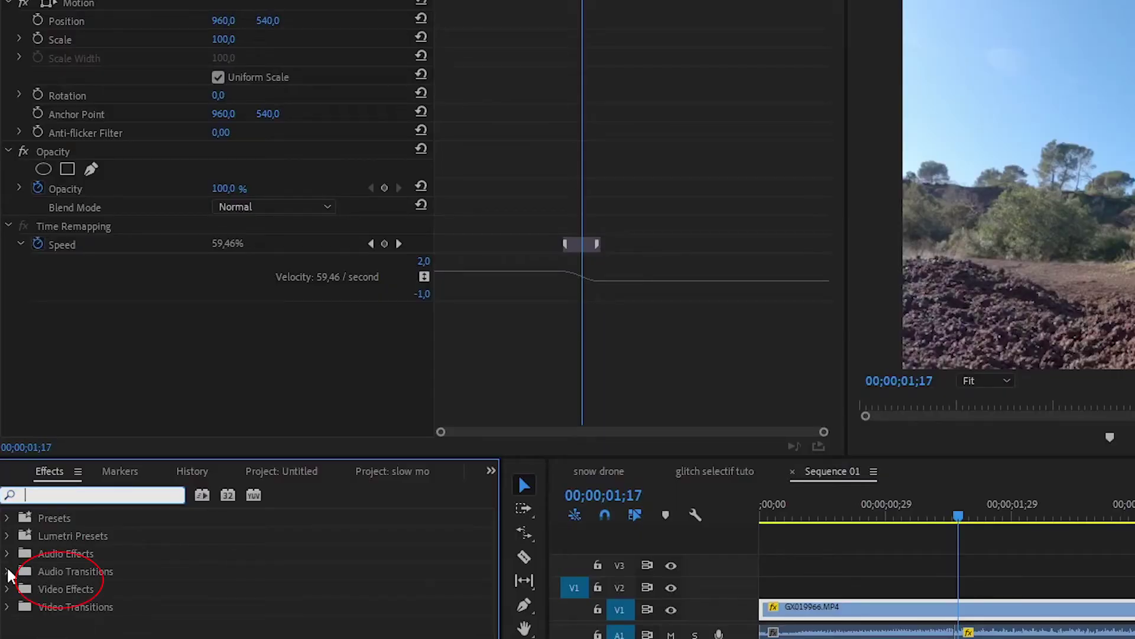
pyautogui.click(6, 572)
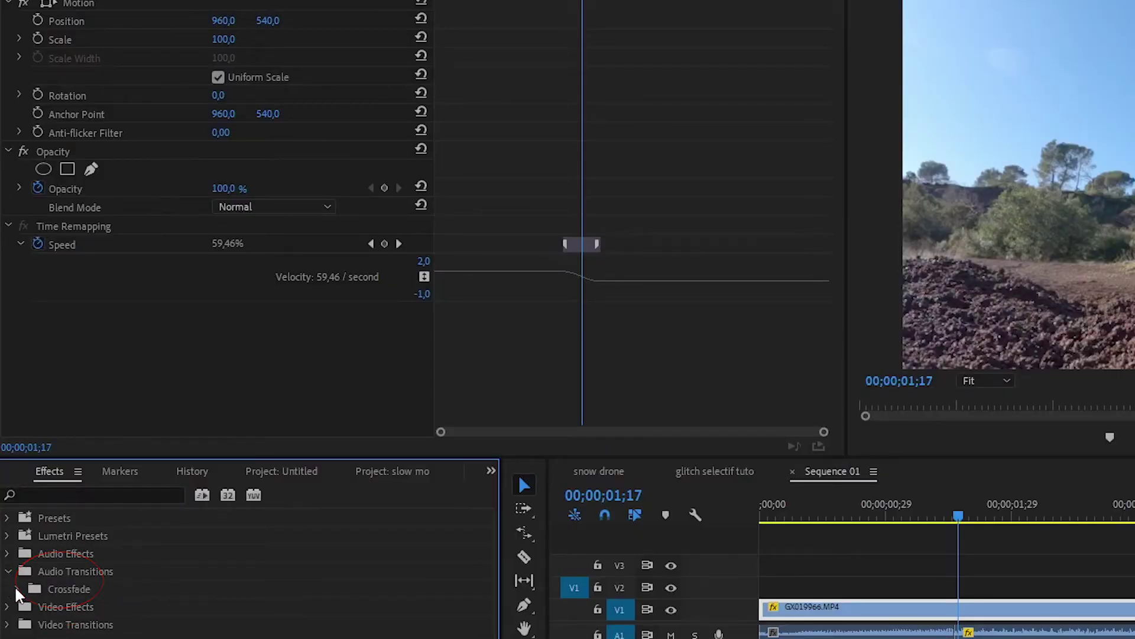
pyautogui.click(18, 589)
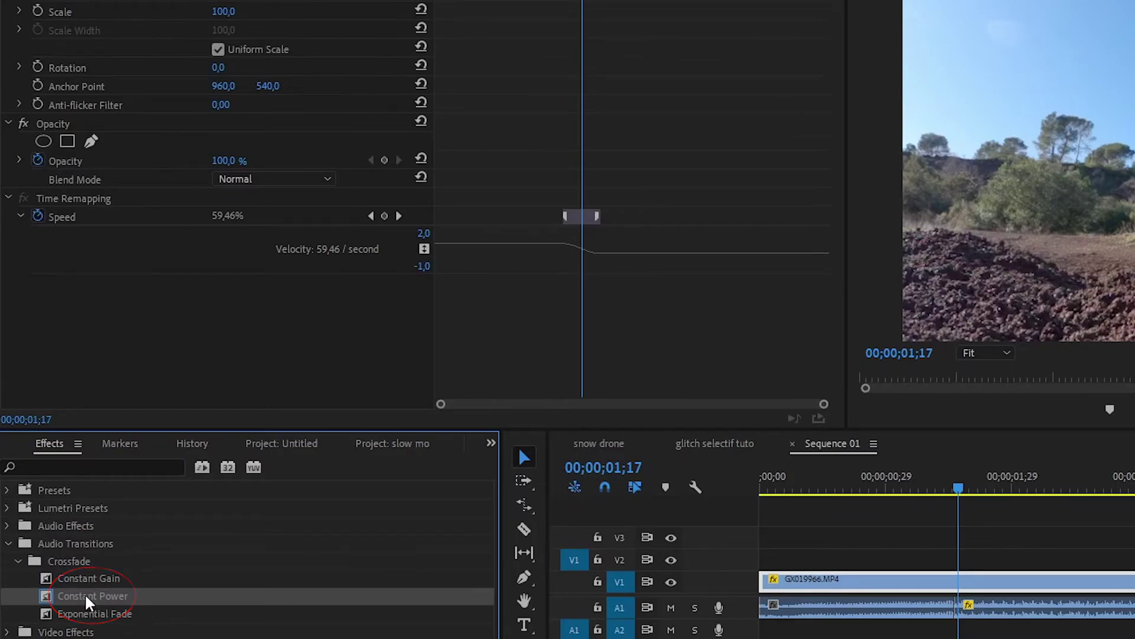
pyautogui.moveTo(88, 597); pyautogui.dragTo(642, 530)
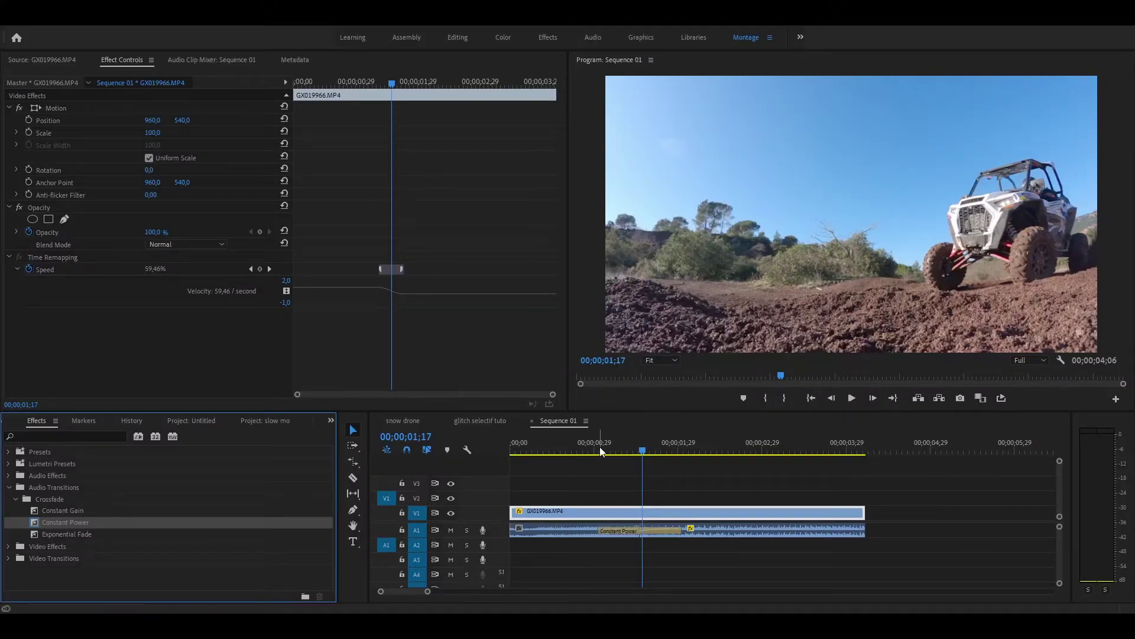
pyautogui.moveTo(603, 453); pyautogui.dragTo(676, 452)
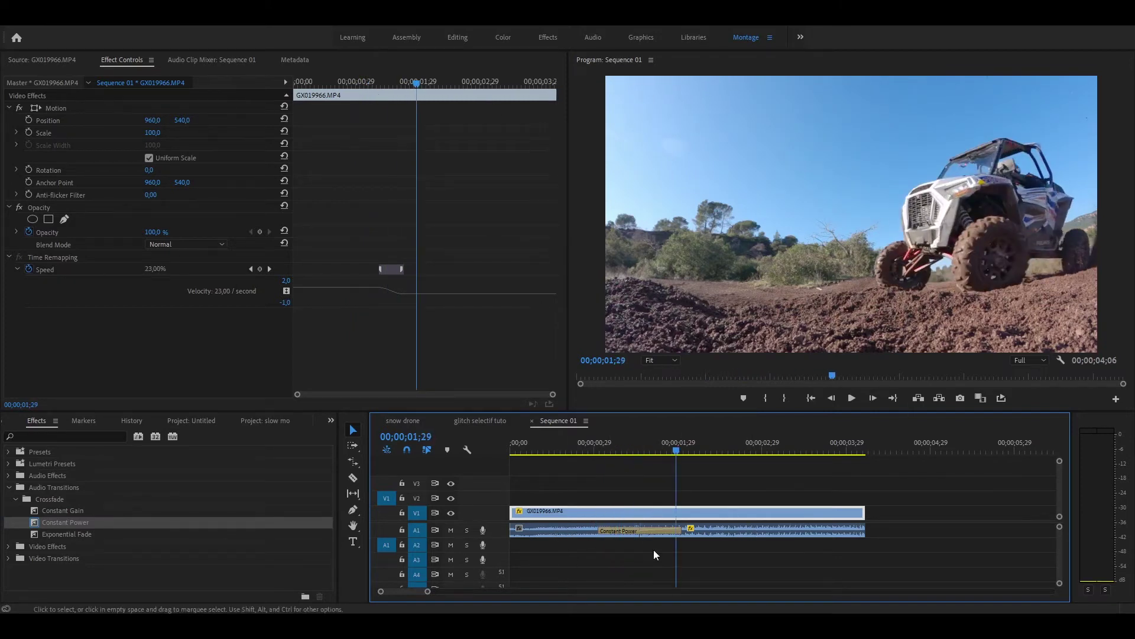
pyautogui.moveTo(367, 85); pyautogui.dragTo(384, 82)
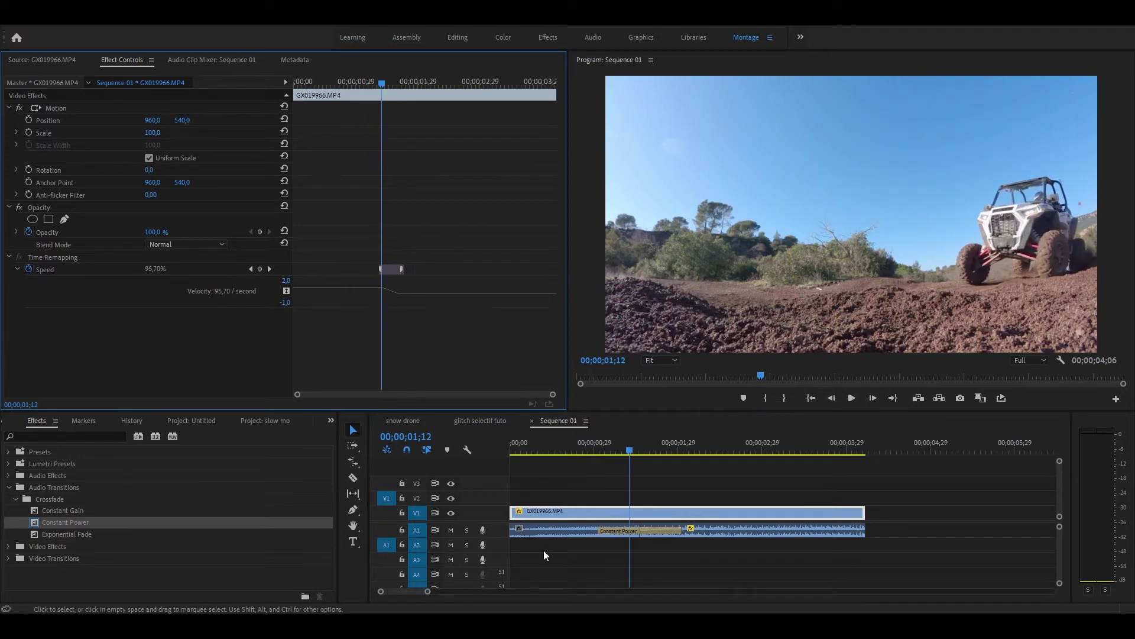
pyautogui.moveTo(599, 531); pyautogui.dragTo(635, 530)
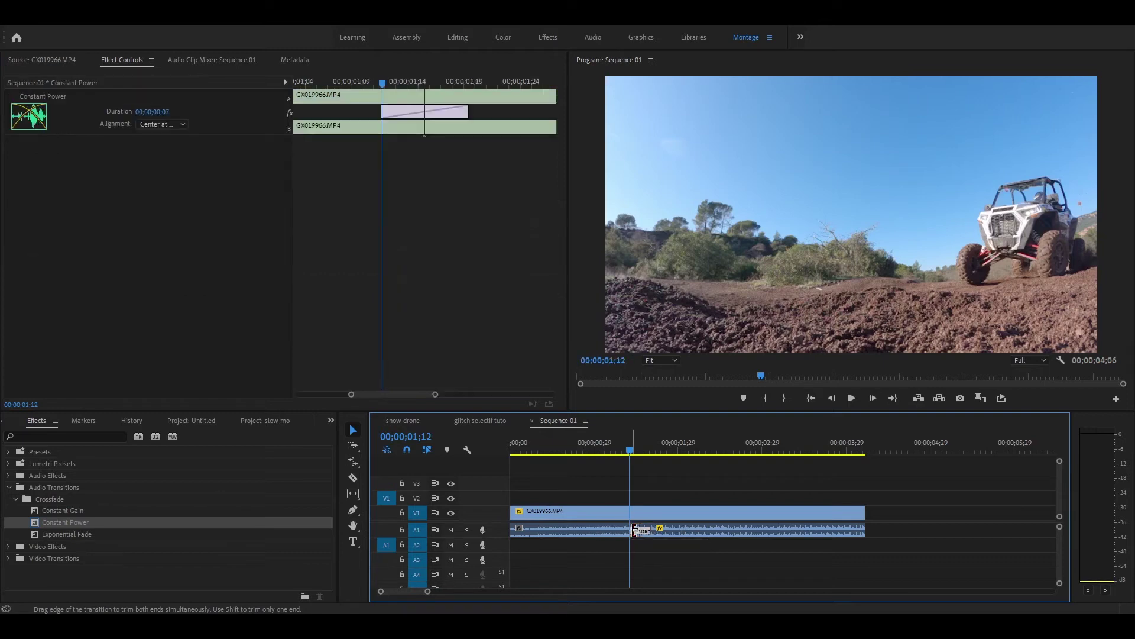
# Shift the crossfade to 9 frames with Custom Start alignment, then play the sequence from the start.
pyautogui.click(481, 242)
pyautogui.moveTo(634, 529); pyautogui.dragTo(637, 529)
pyautogui.click(598, 451)
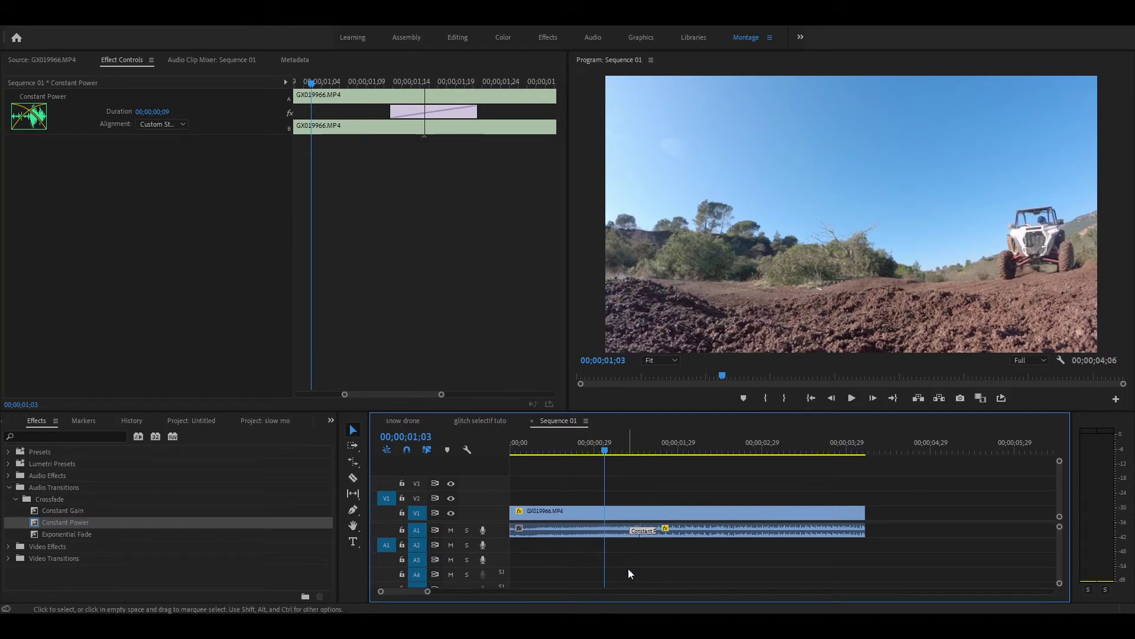
pyautogui.press('Home')
pyautogui.press('space')
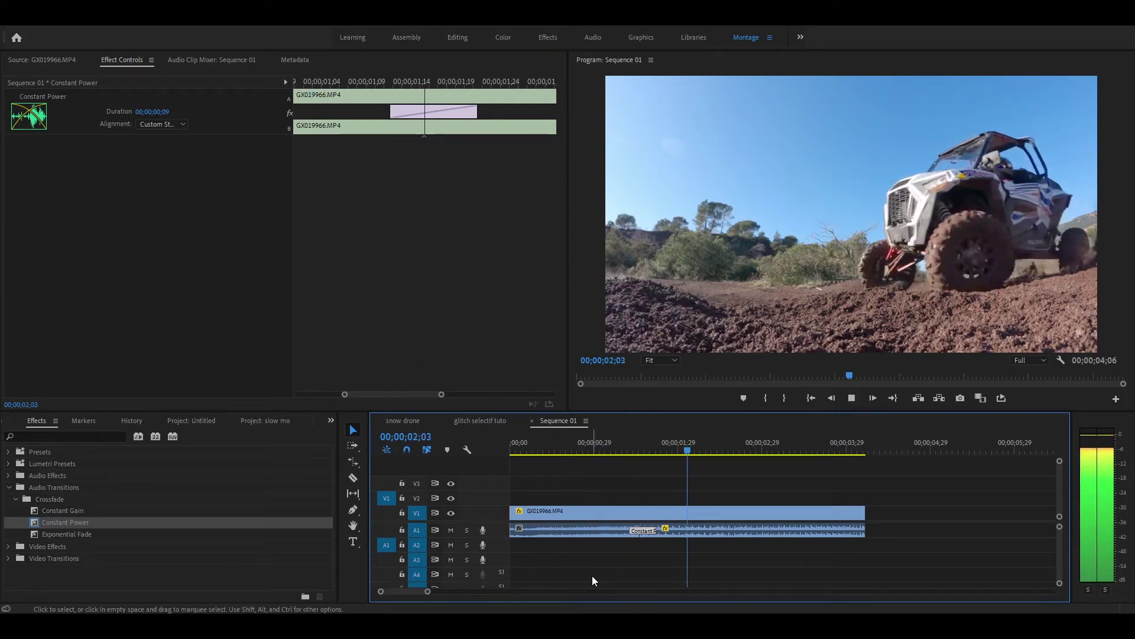
pyautogui.press('space')
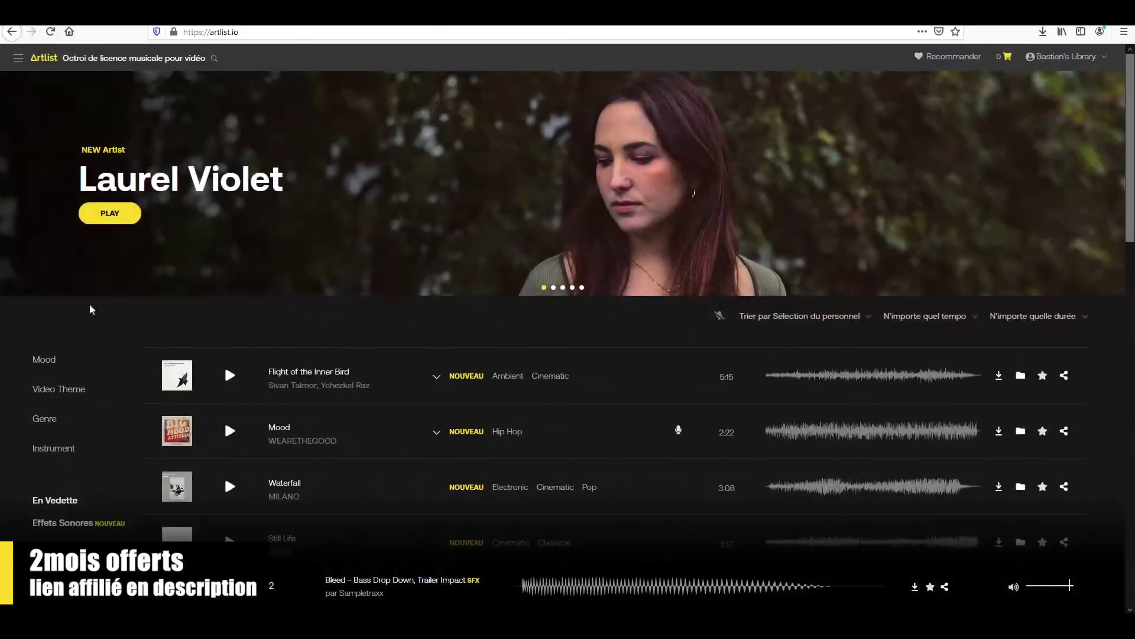
# Search Artlist sound effects for 'drop b' and preview the Bleed and Rituals bass drops.
pyautogui.click(18, 58)
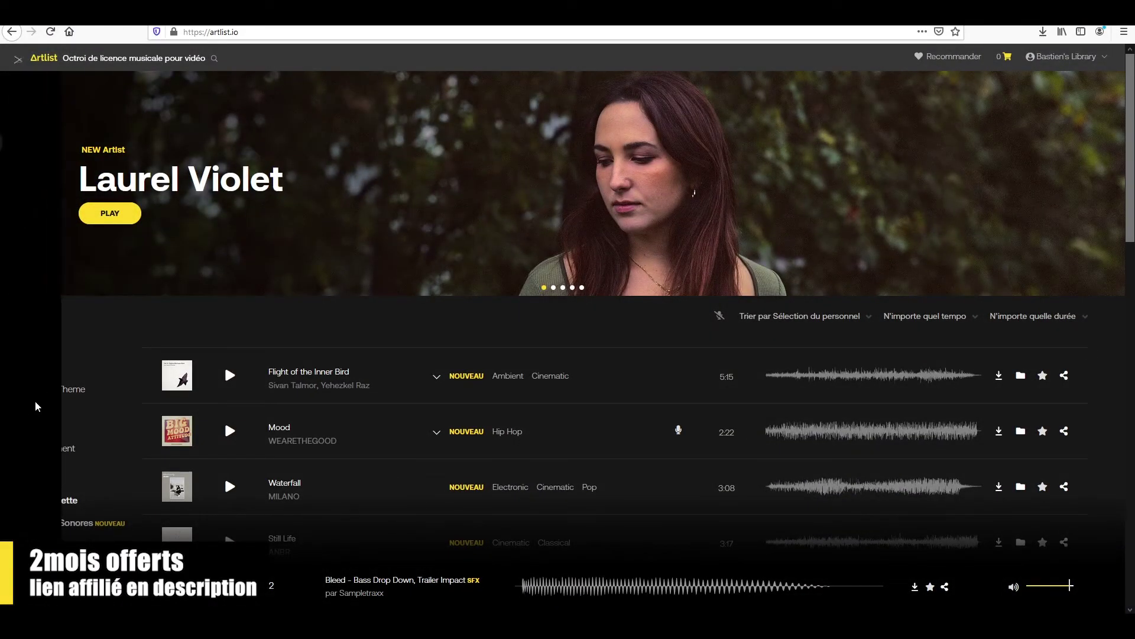
pyautogui.click(169, 281)
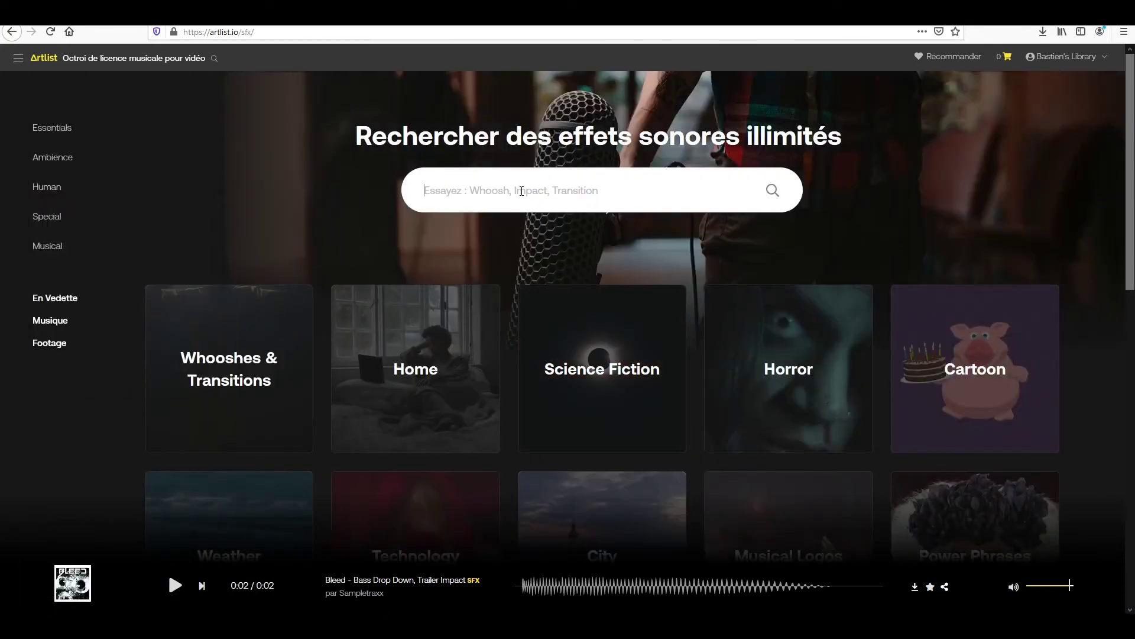
pyautogui.click(522, 190)
pyautogui.write('drop ')
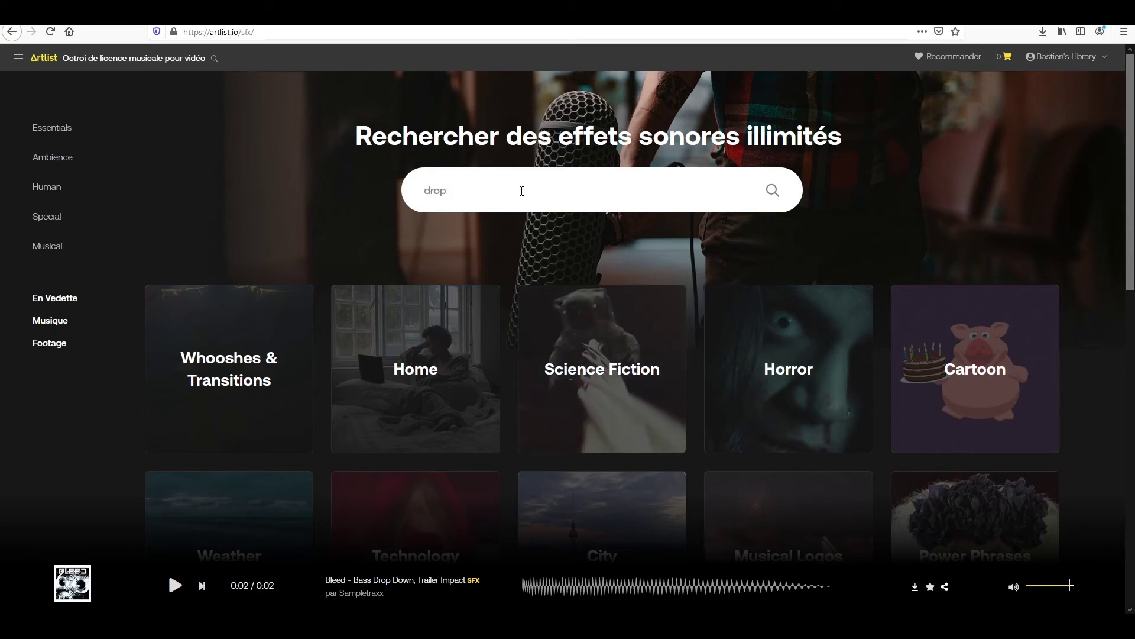
pyautogui.write('bass')
pyautogui.press('Return')
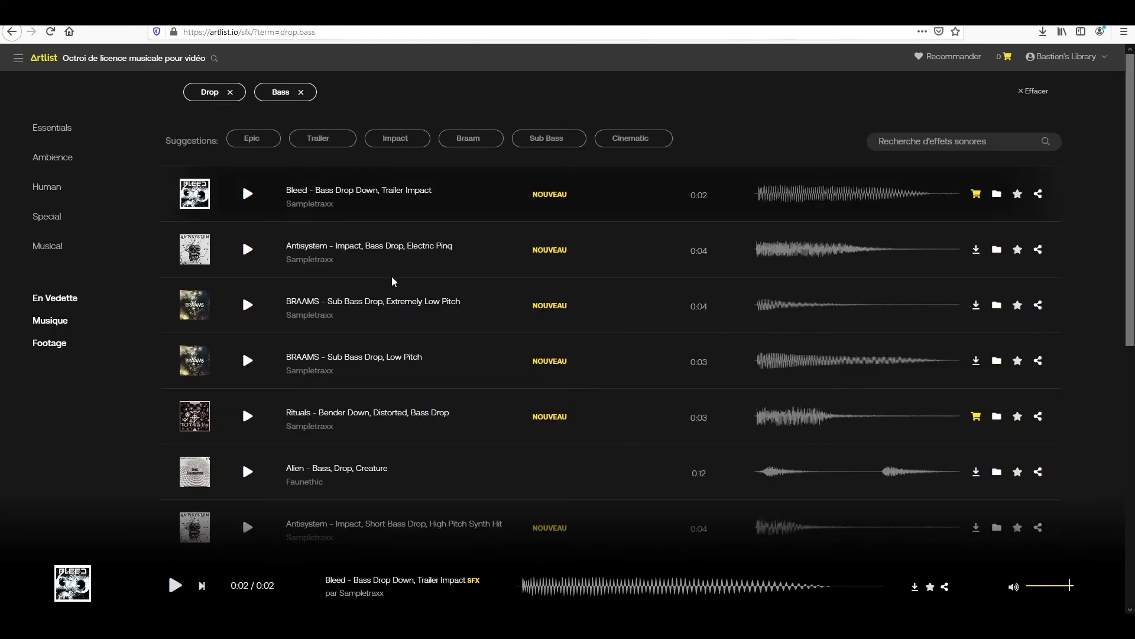
pyautogui.click(248, 195)
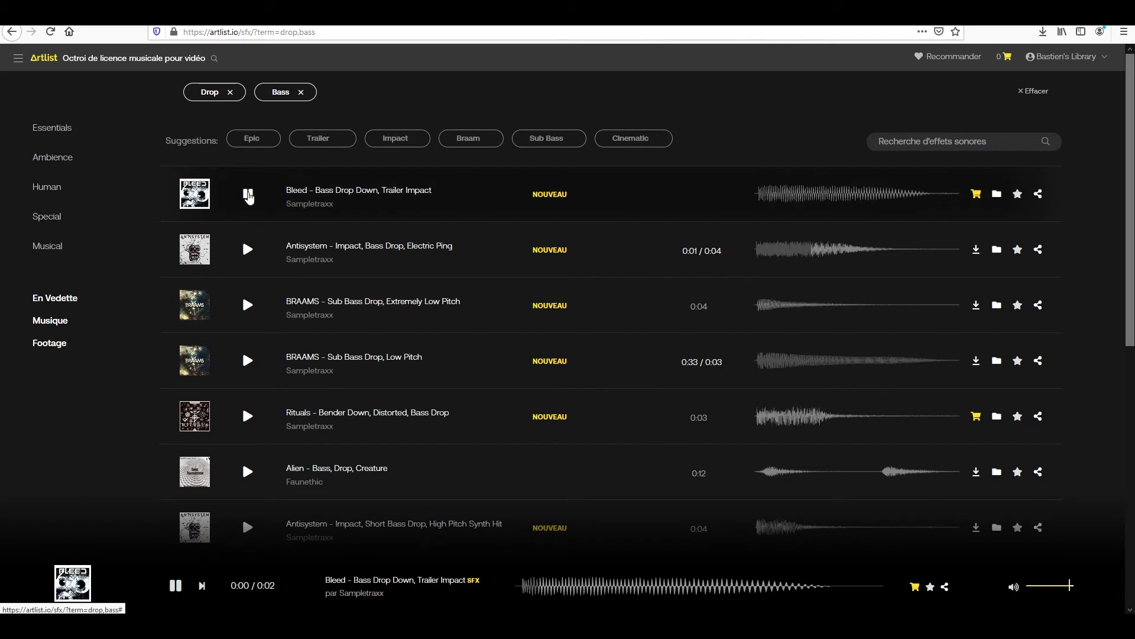
pyautogui.click(248, 416)
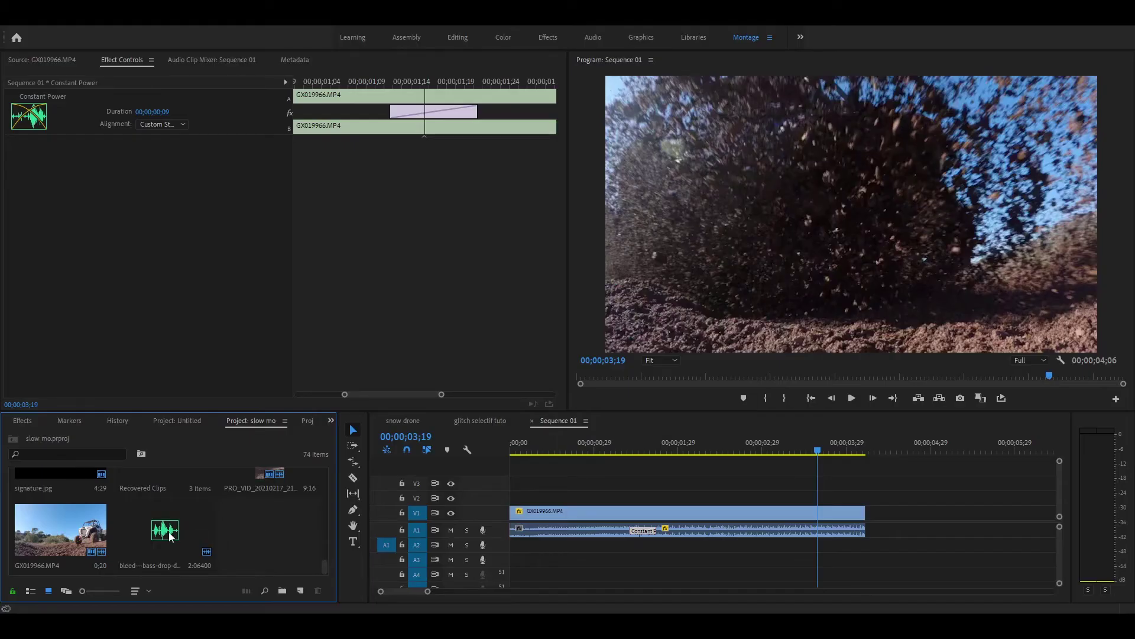
# Place the Bleed bass drop on track A2 with its start snapped to 01;12.
pyautogui.moveTo(161, 538); pyautogui.dragTo(644, 518)
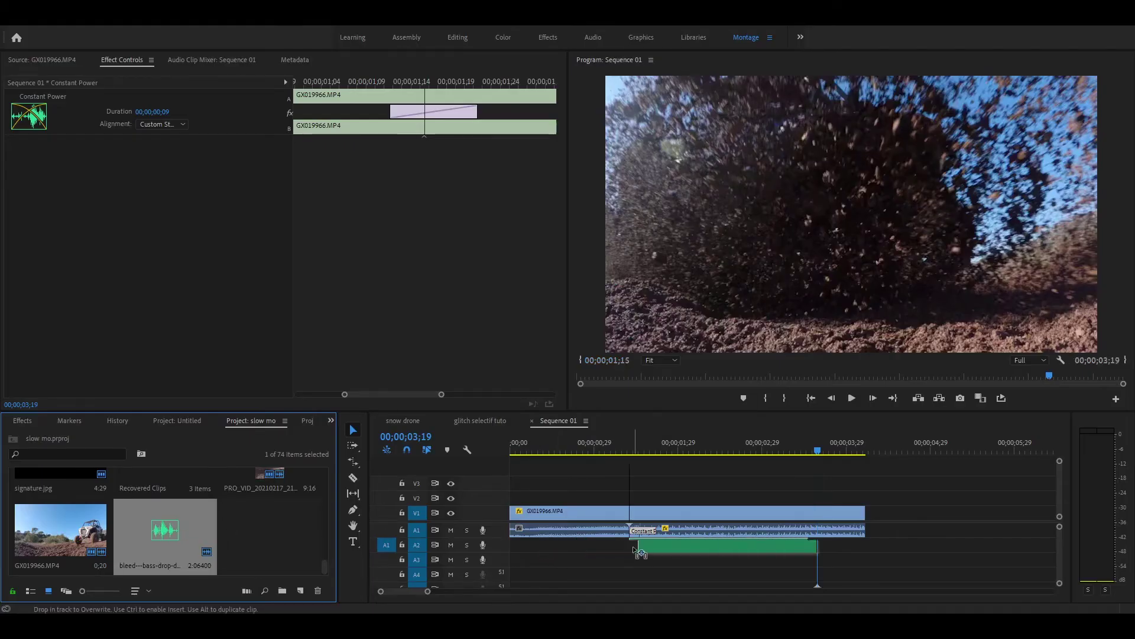
pyautogui.click(643, 513)
pyautogui.click(630, 449)
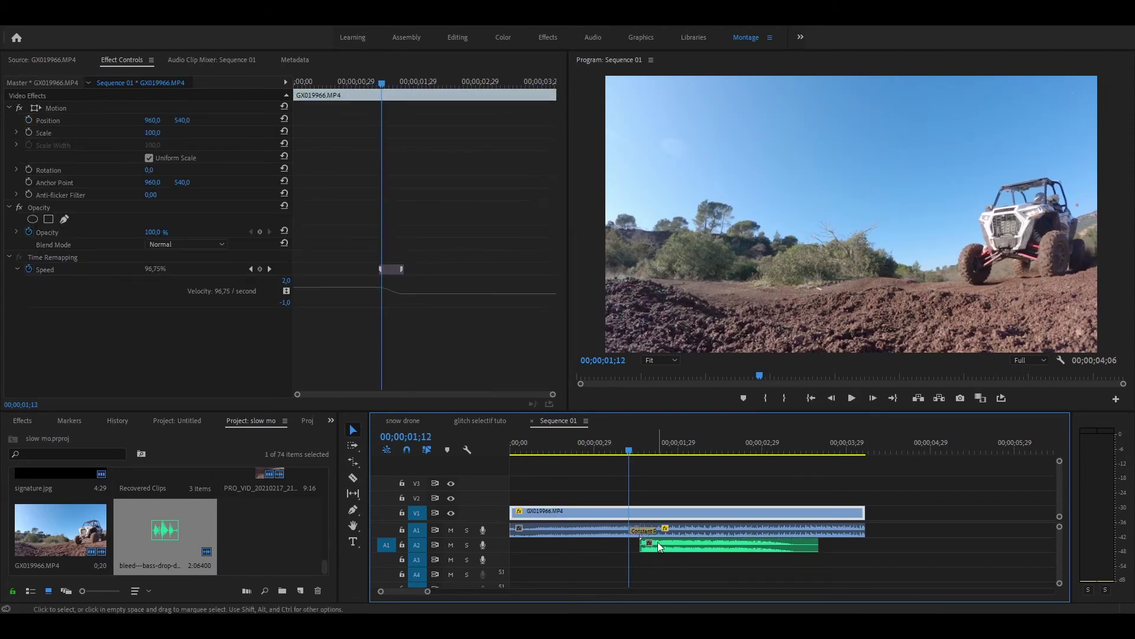
pyautogui.moveTo(657, 542); pyautogui.dragTo(647, 543)
# Play Sequence 01 from the start to preview the layered bass drop.
pyautogui.press('Home')
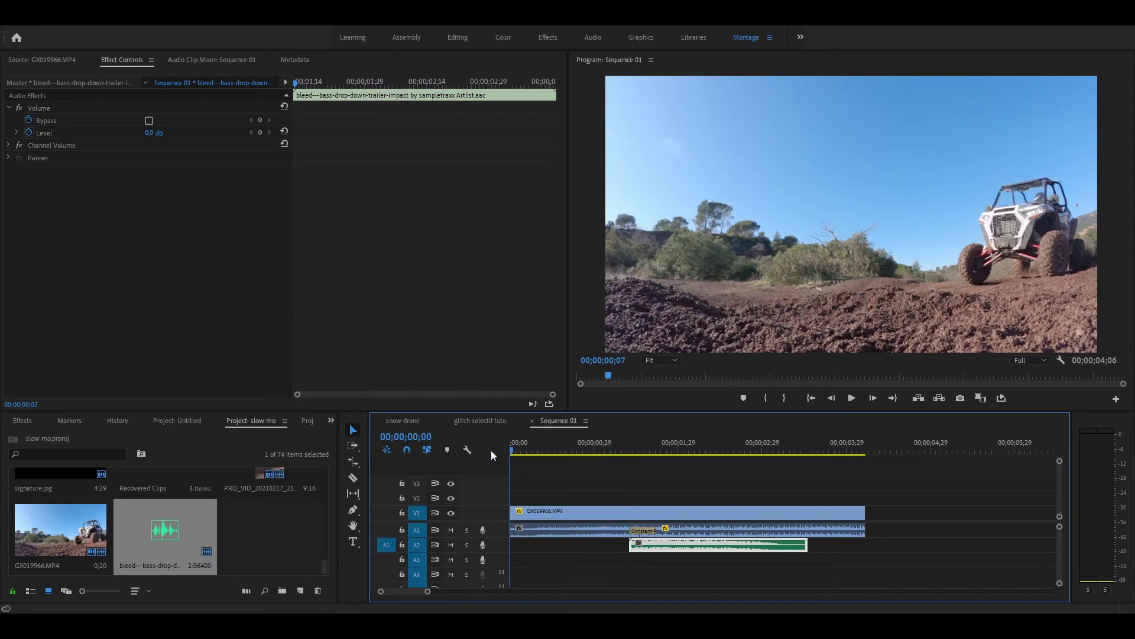
pyautogui.press('space')
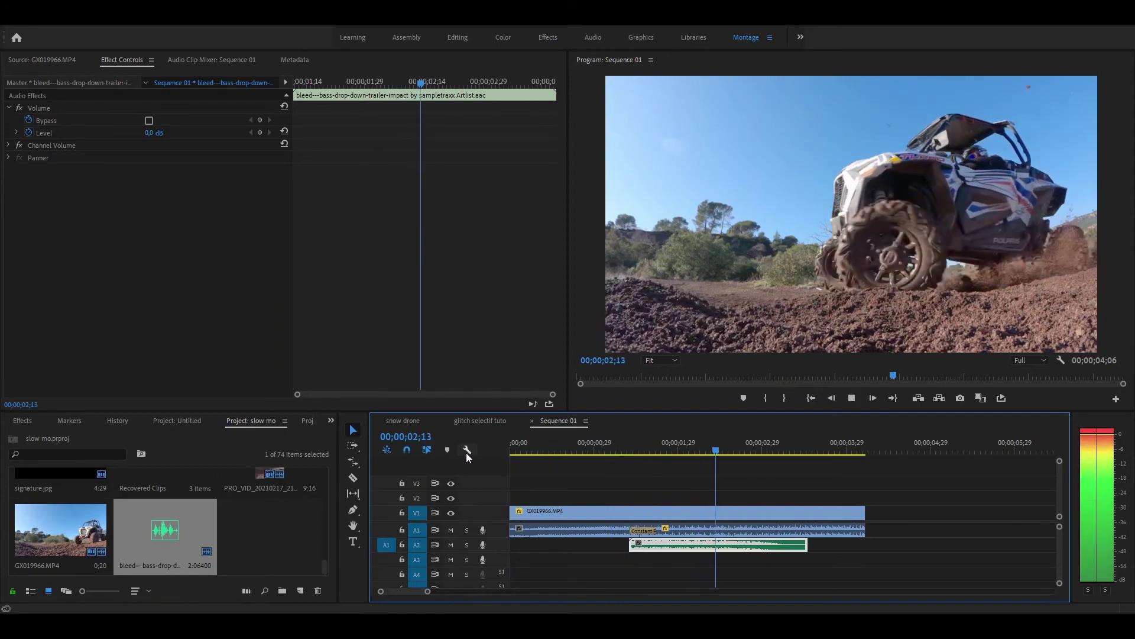
pyautogui.click(659, 445)
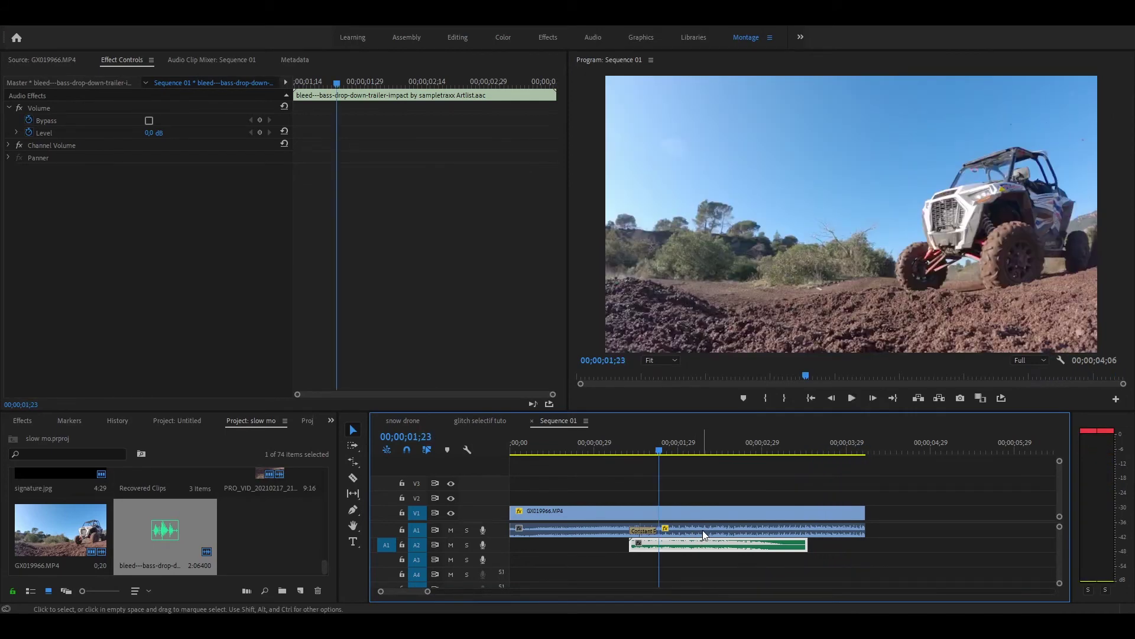
pyautogui.click(703, 530)
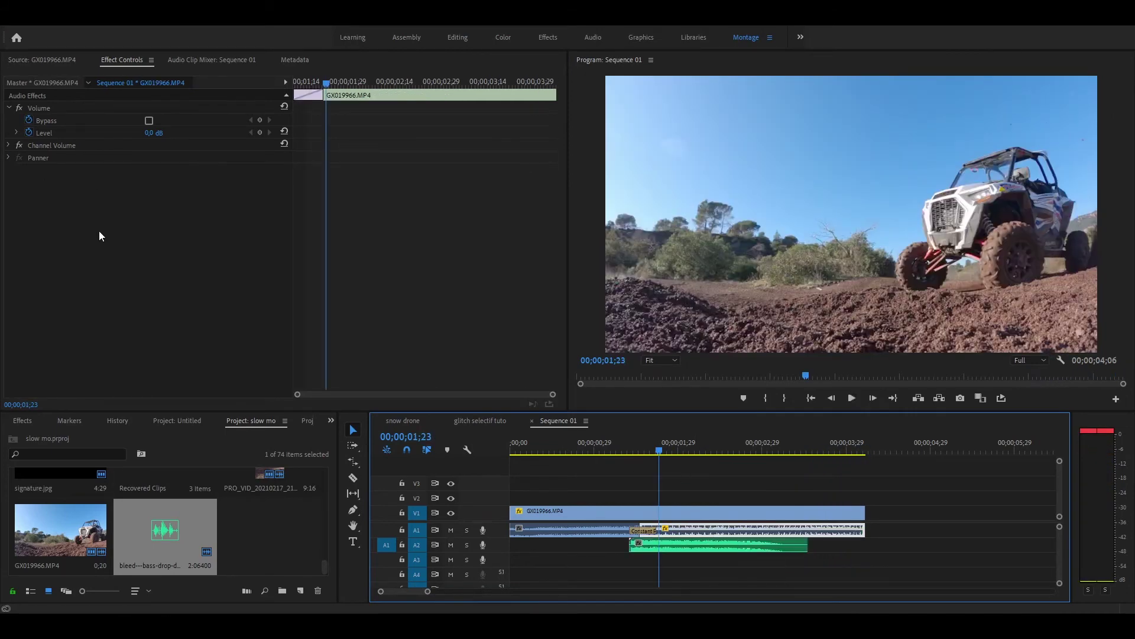
# Turn off Level keyframing on the GX019966.MP4 audio, deselect it and return to the sequence start.
pyautogui.click(28, 133)
pyautogui.write('-10')
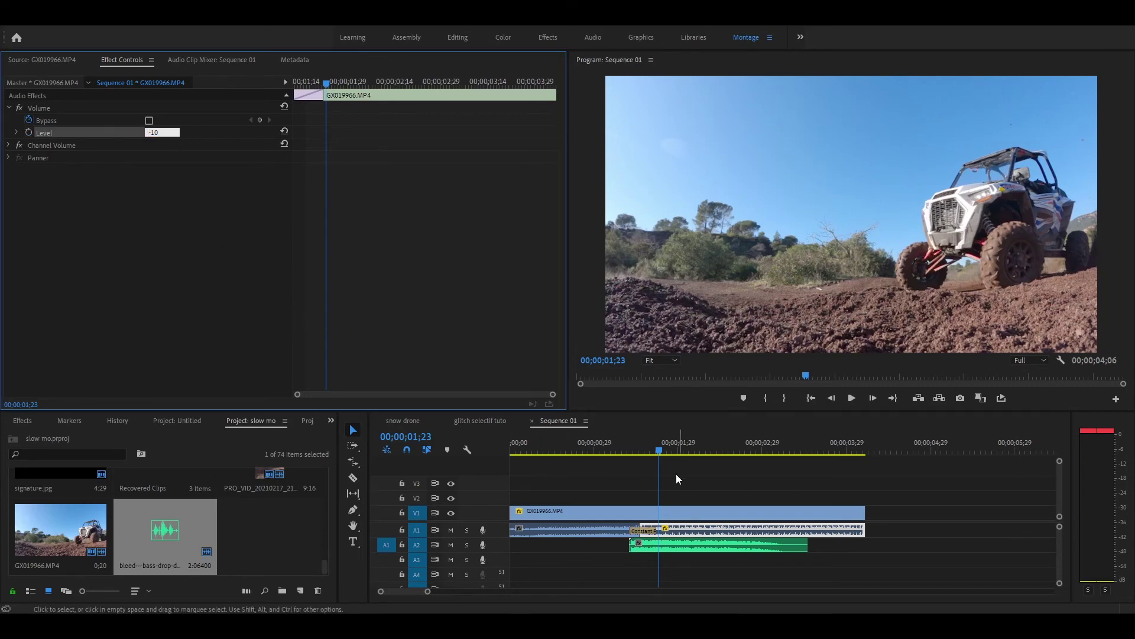
pyautogui.click(641, 482)
pyautogui.press('Home')
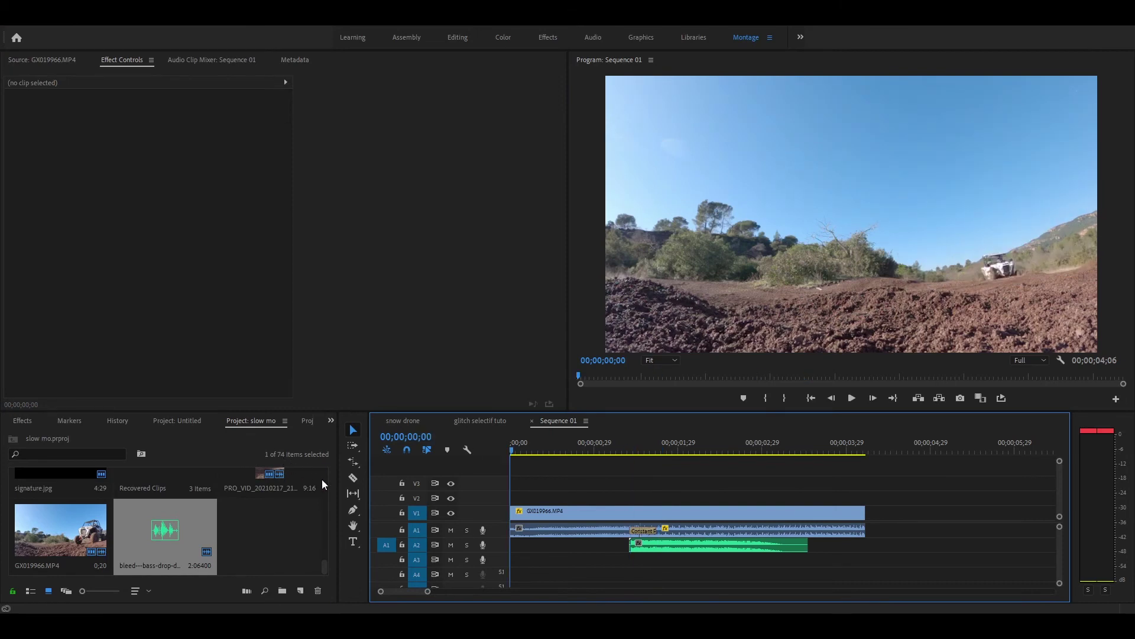
pyautogui.press('space')
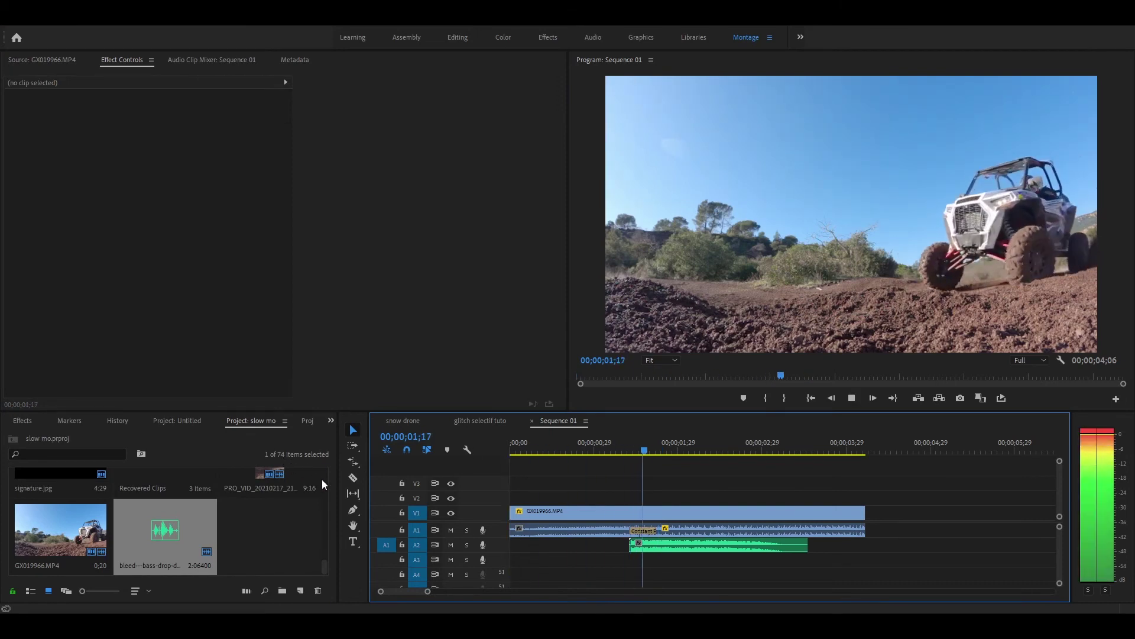
pyautogui.press('space')
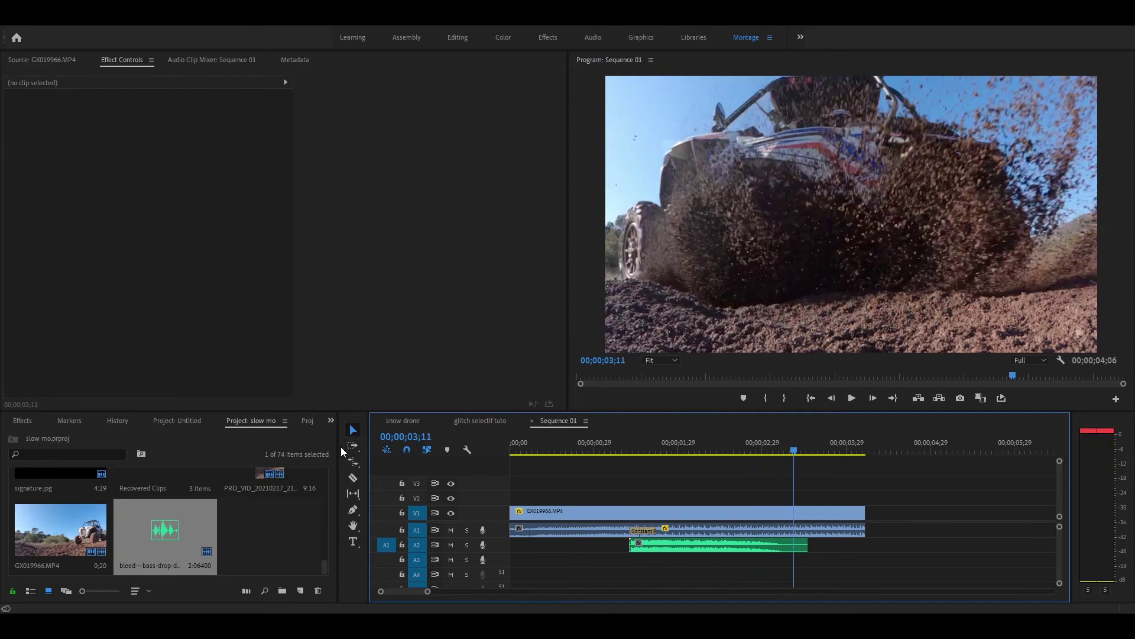